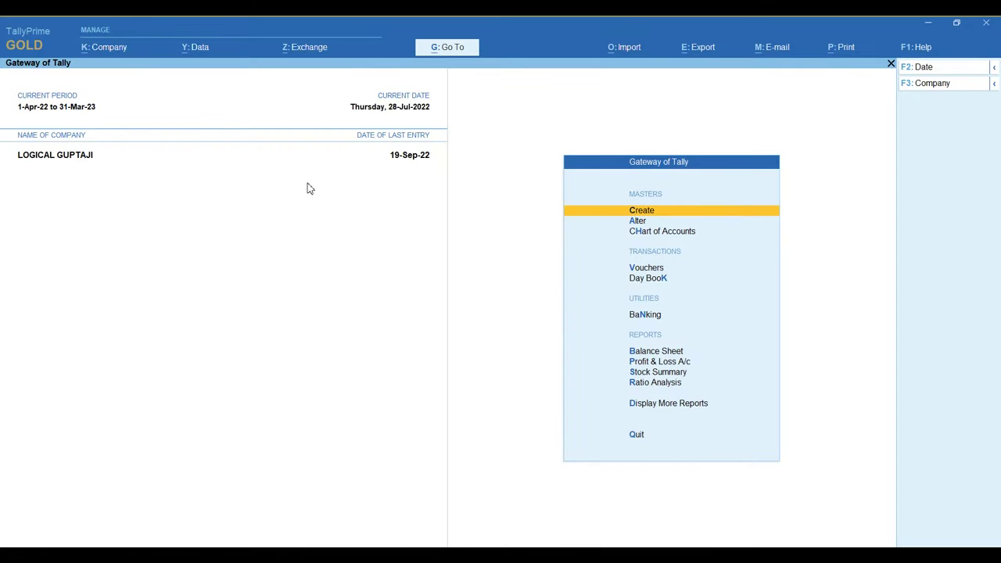
Step: Open the Balance Sheet and expand it to the detailed view with sub-groups
{"action": "key", "text": "Down"}
{"action": "key", "text": "Down"}
{"action": "key", "text": "Down"}
{"action": "key", "text": "Down"}
{"action": "key", "text": "Down"}
{"action": "key", "text": "Down"}
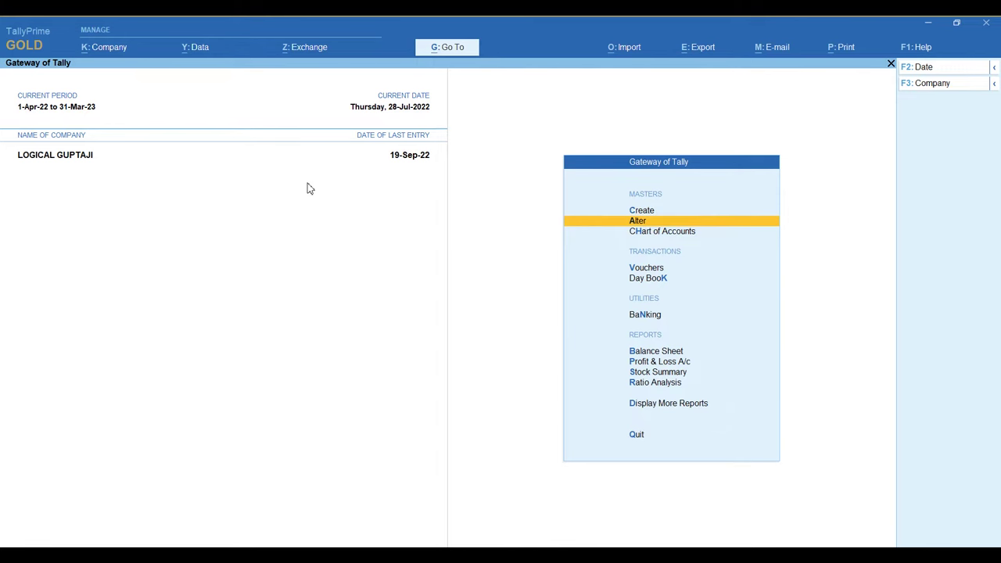
{"action": "key", "text": "Return"}
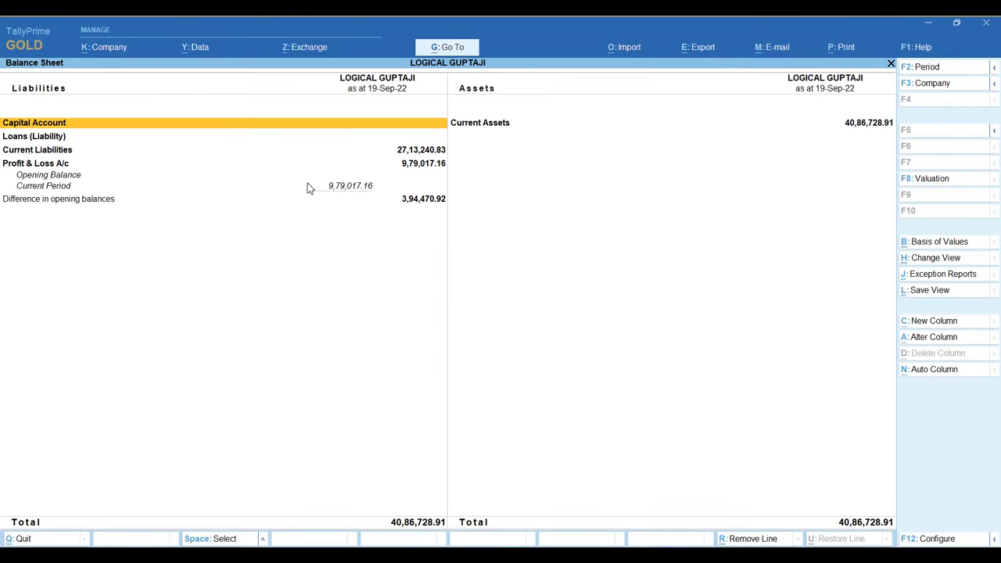
{"action": "key", "text": "alt+F5"}
Step: View the Sundry Debtors group summary under Current Assets and return to the Gateway of Tally
{"action": "key", "text": "Down"}
{"action": "key", "text": "Down"}
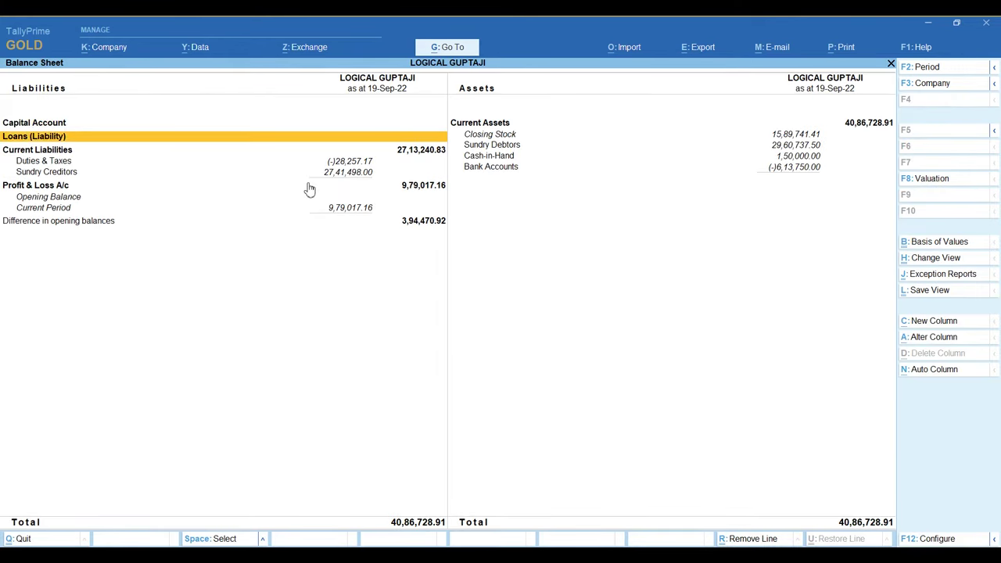
{"action": "key", "text": "Down"}
{"action": "key", "text": "Down"}
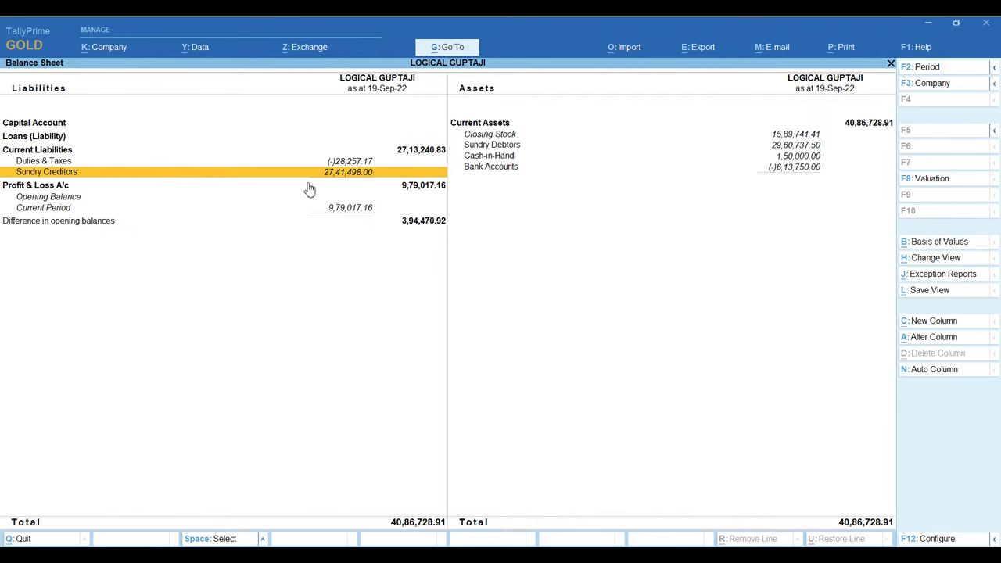
{"action": "key", "text": "Right"}
{"action": "key", "text": "Up"}
{"action": "key", "text": "Up"}
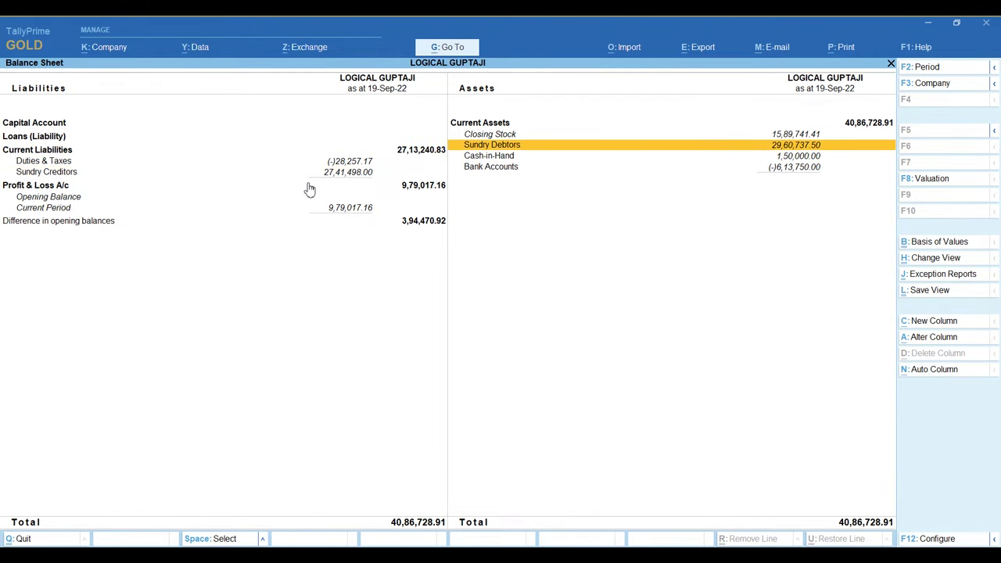
{"action": "key", "text": "Return"}
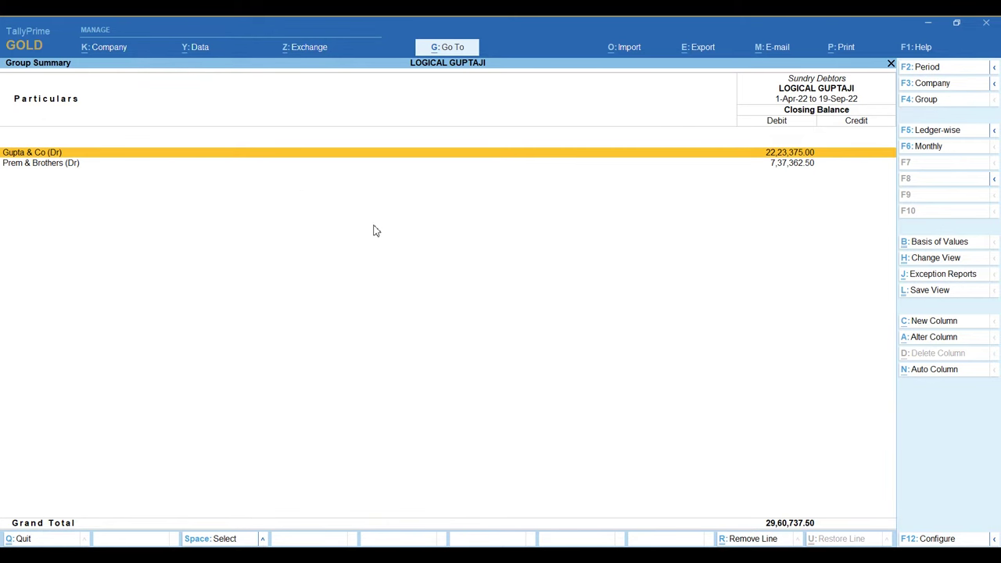
{"action": "key", "text": "Escape"}
{"action": "key", "text": "Escape"}
{"action": "key", "text": "Home"}
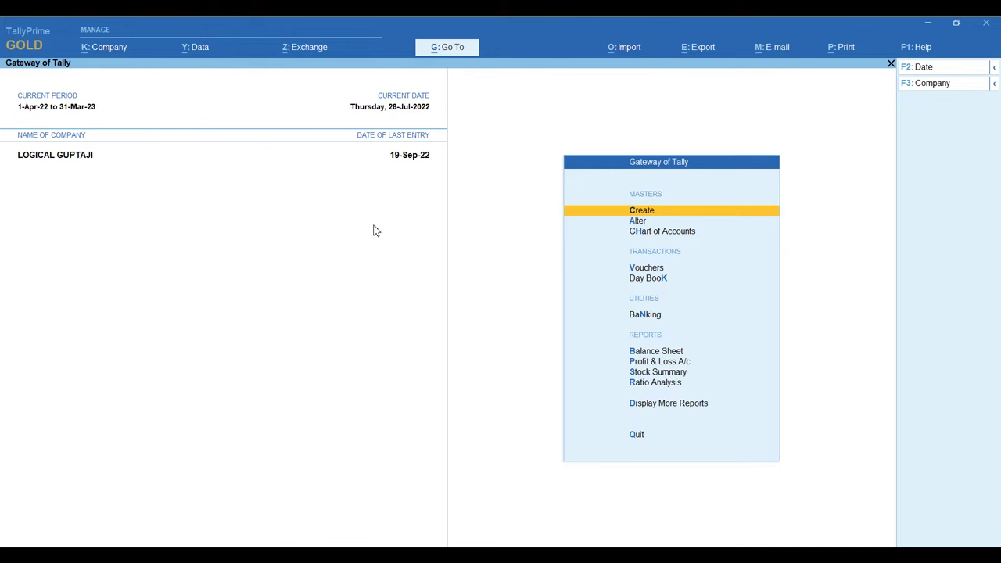
Step: Open the Group Outstandings report for the Sundry Debtors group
{"action": "key", "text": "d"}
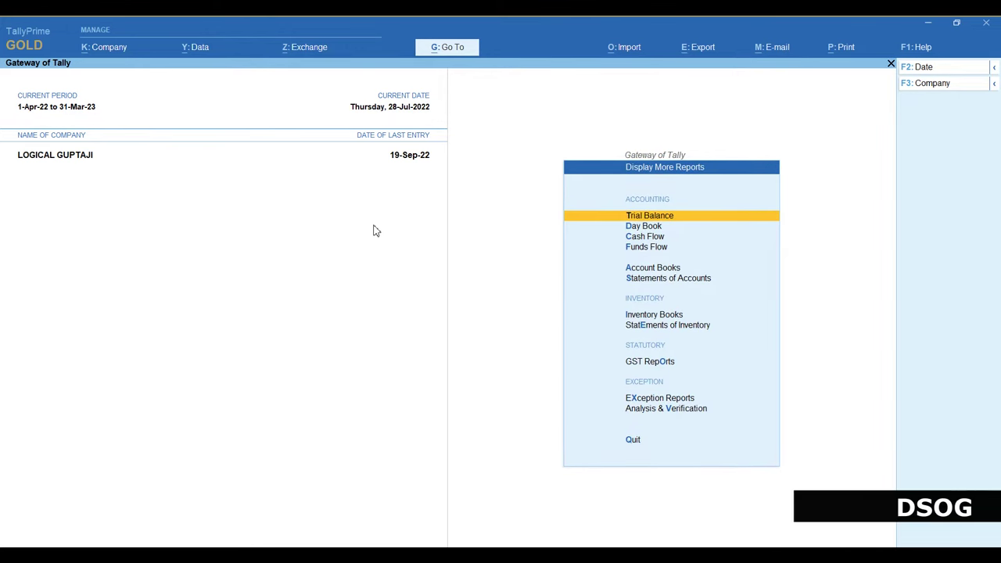
{"action": "key", "text": "s"}
{"action": "key", "text": "o"}
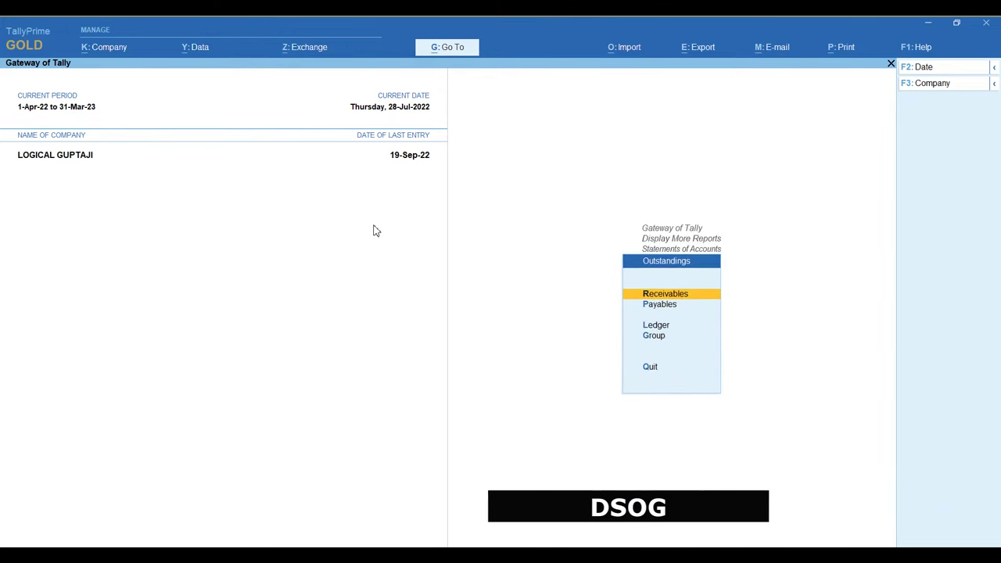
{"action": "key", "text": "g"}
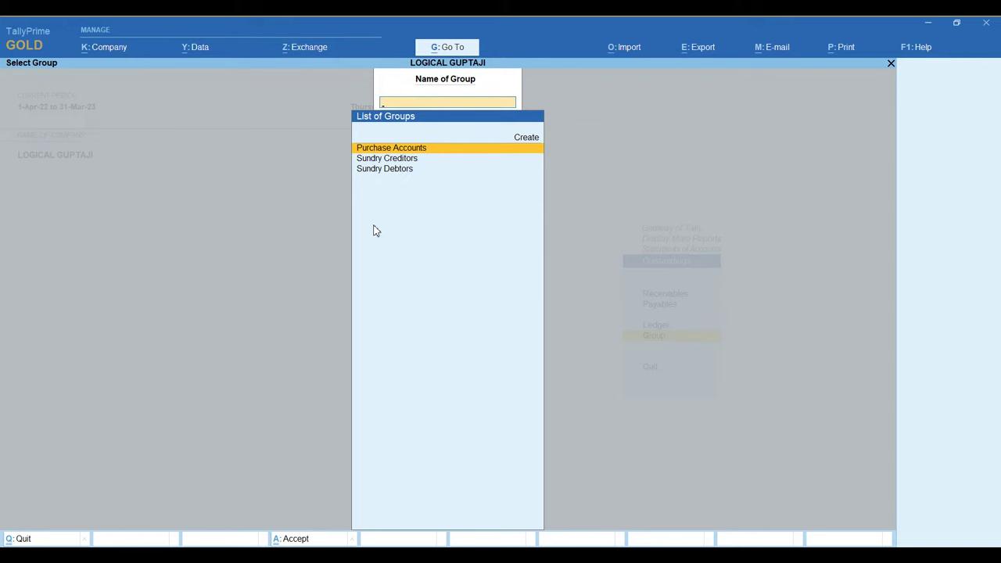
{"action": "key", "text": "Down"}
{"action": "key", "text": "Down"}
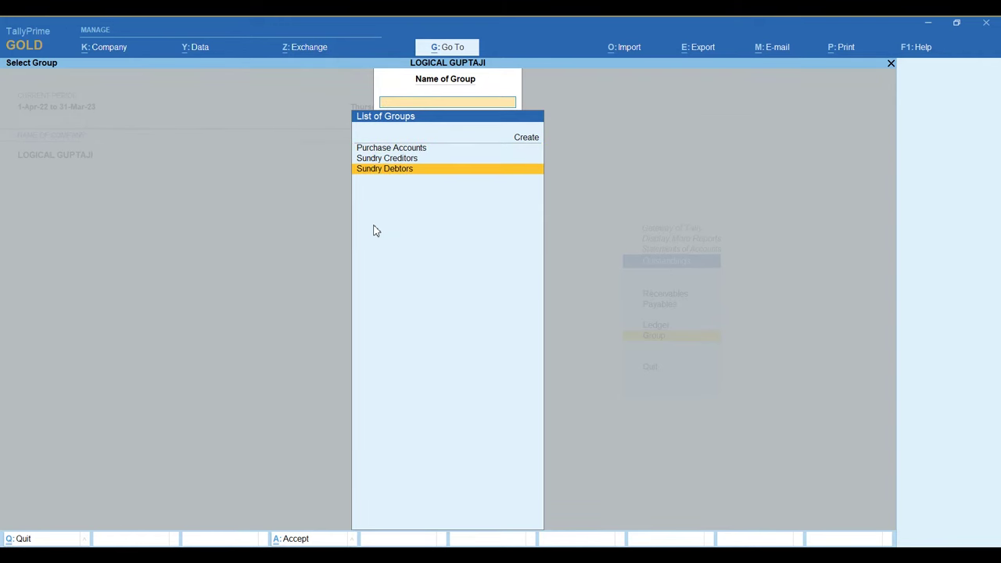
{"action": "key", "text": "Return"}
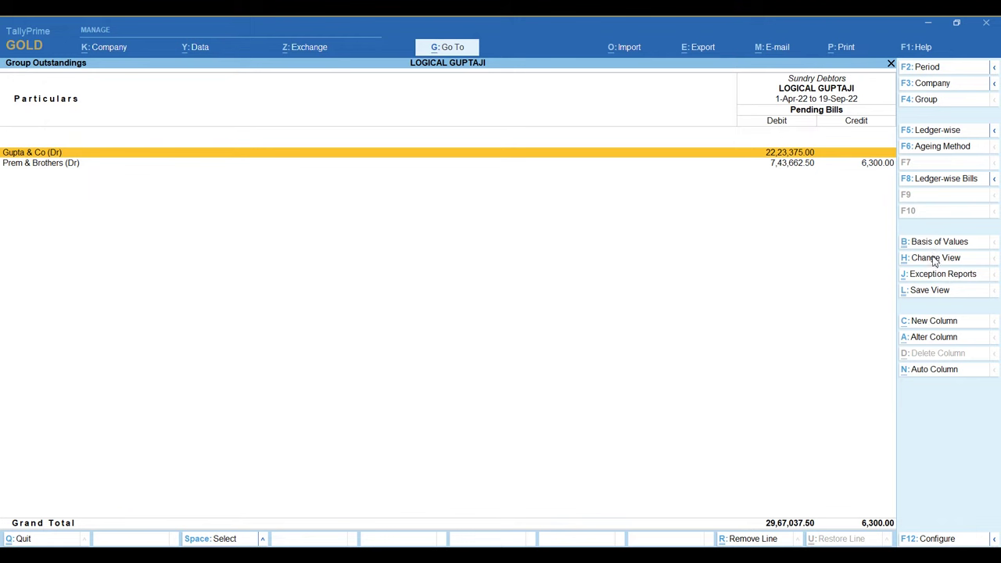
Step: Change the view of the Sundry Debtors outstandings report to Ledger wise Bills
{"action": "key", "text": "ctrl+h"}
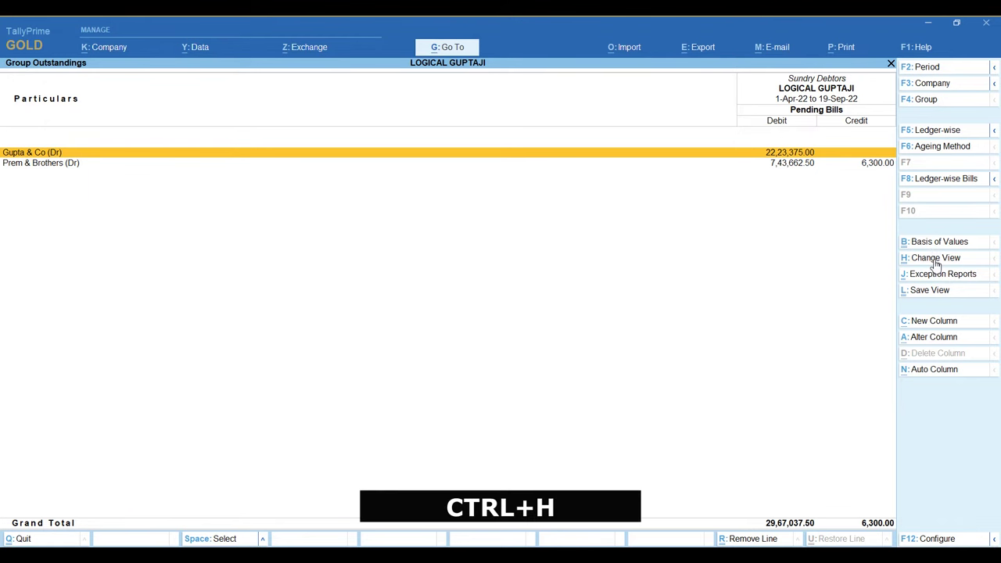
{"action": "left_click", "coordinate": [936, 266]}
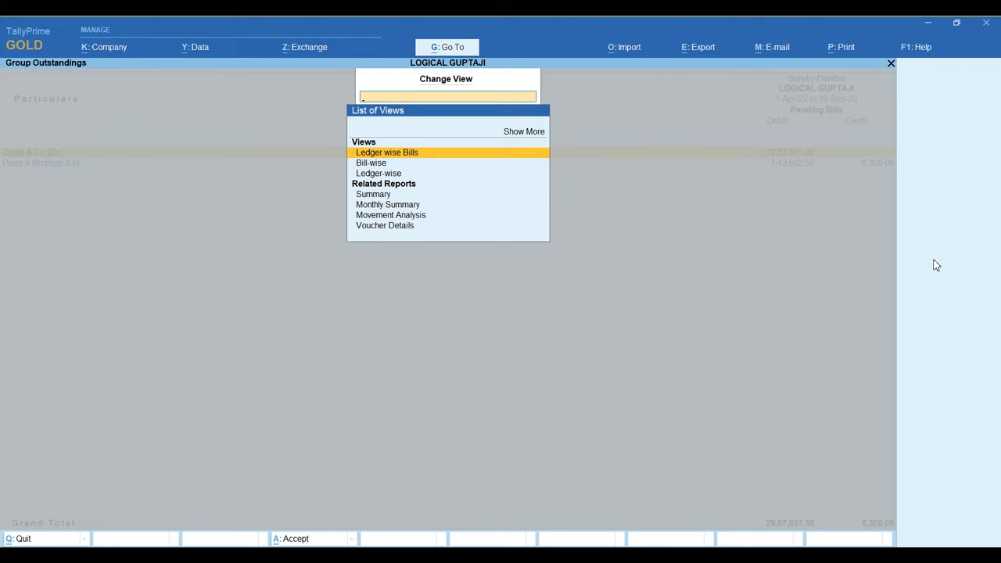
{"action": "key", "text": "Down"}
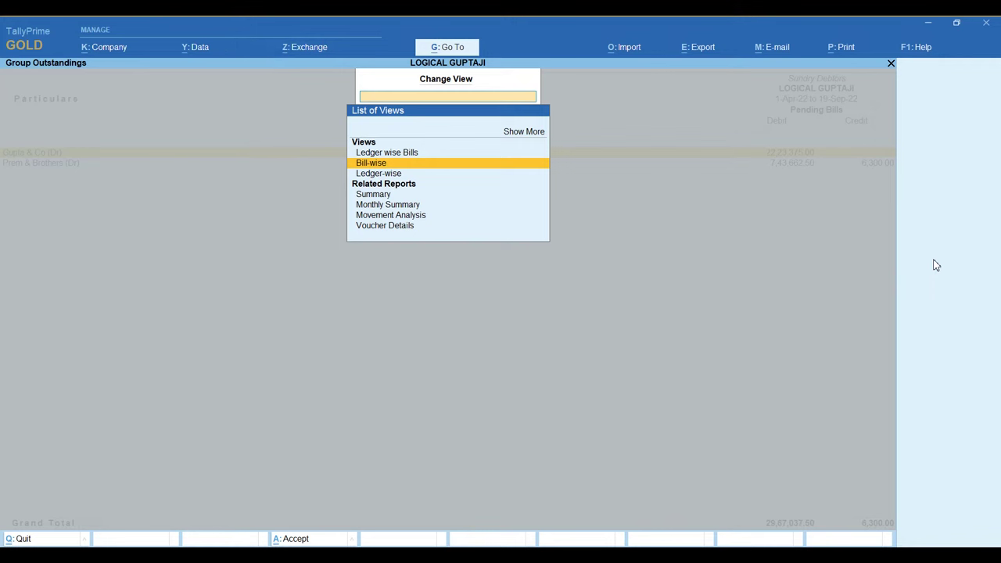
{"action": "key", "text": "Down"}
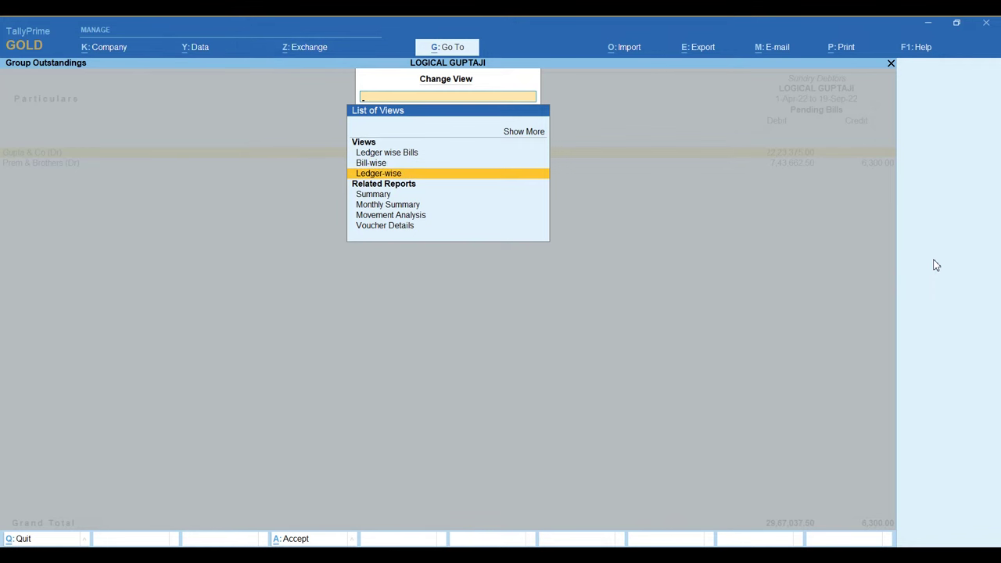
{"action": "key", "text": "Return"}
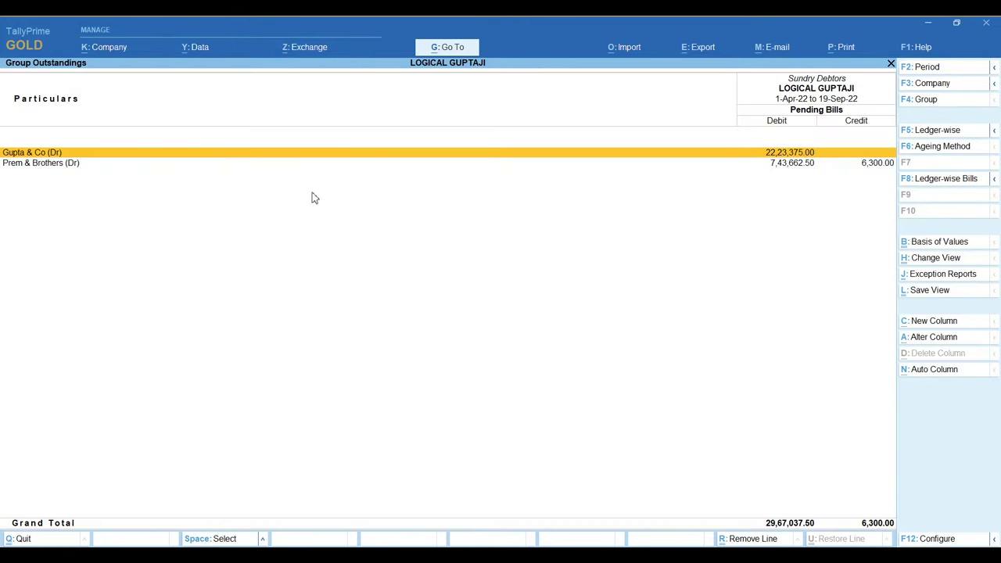
{"action": "left_click", "coordinate": [931, 263]}
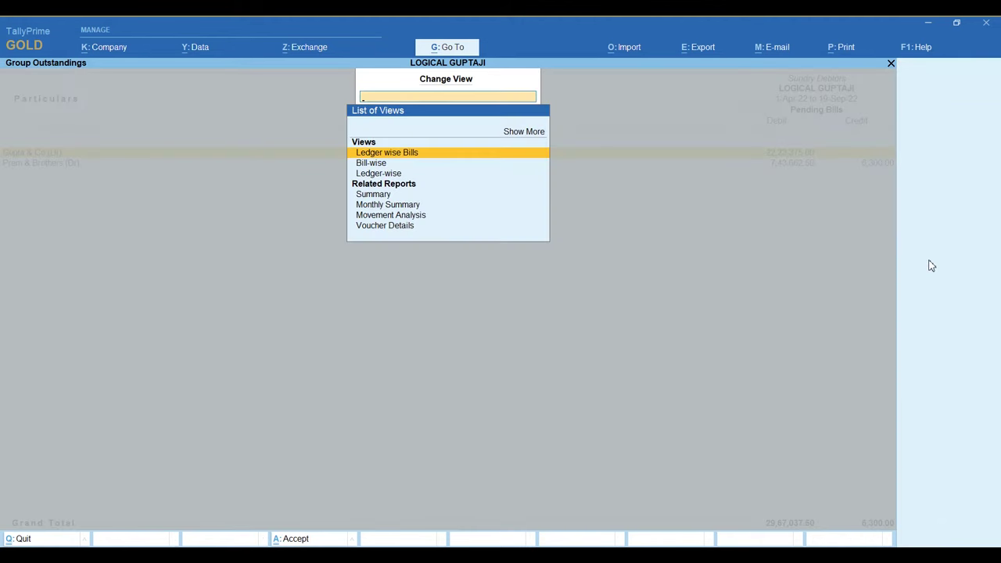
{"action": "key", "text": "Return"}
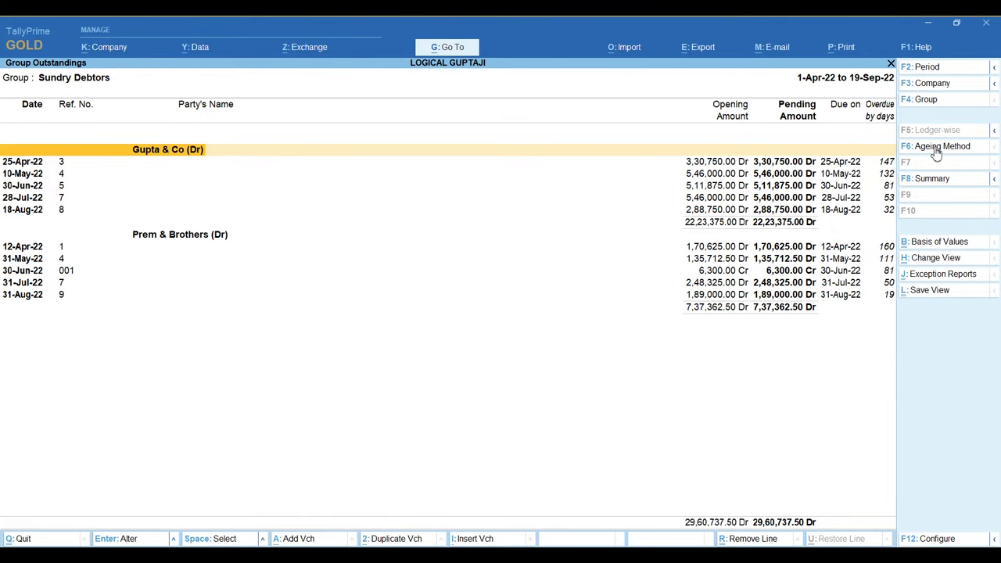
Step: Apply Ageing by Bill Date to the report with periods 0-30, 30-60, 60-90, 90-120 and above 120 days
{"action": "key", "text": "F6"}
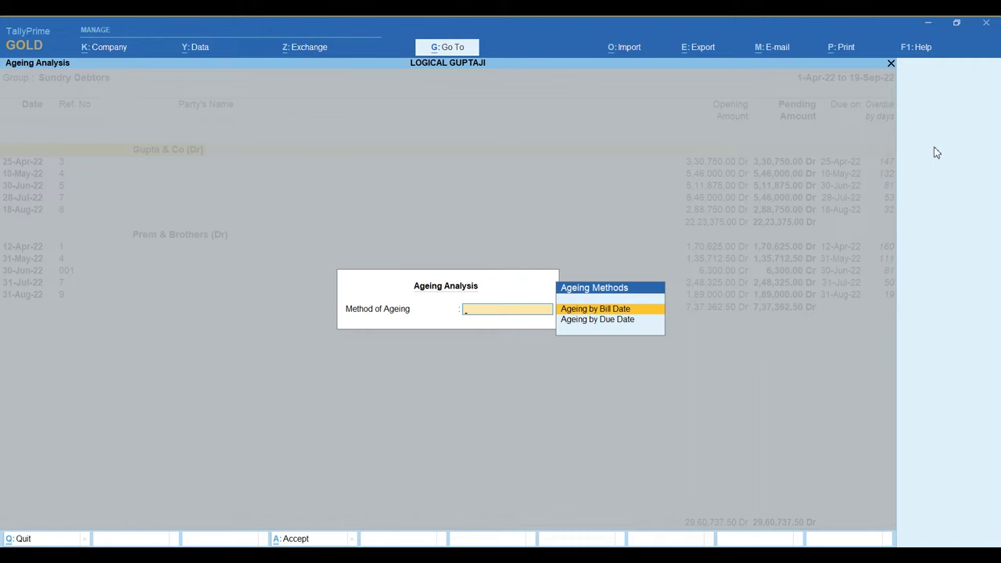
{"action": "key", "text": "Return"}
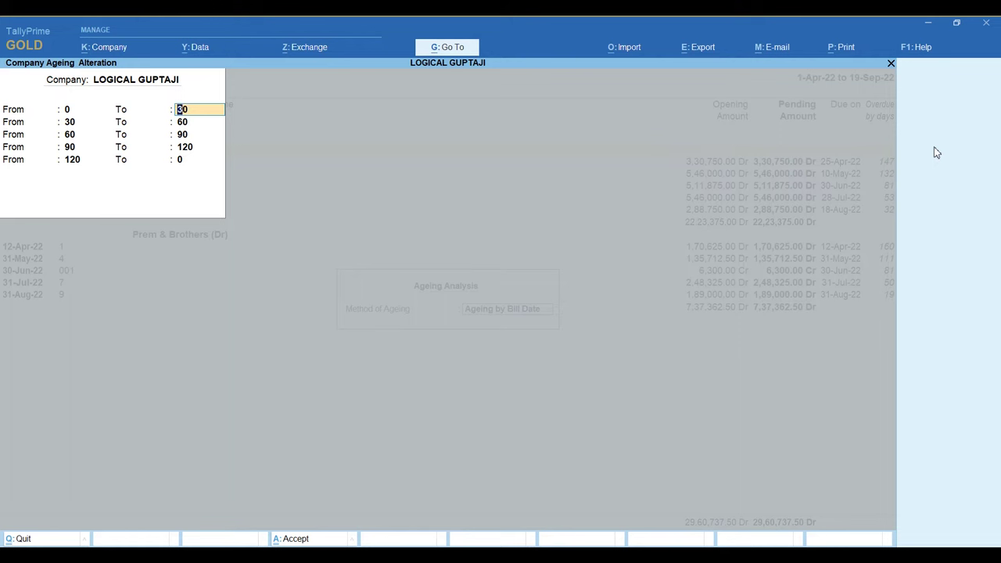
{"action": "key", "text": "Return"}
{"action": "key", "text": "Return"}
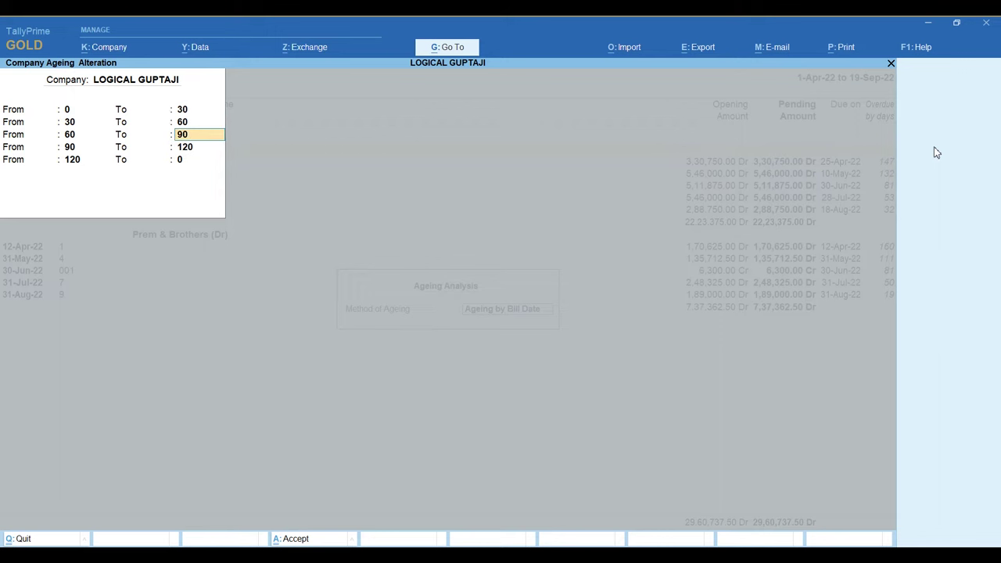
{"action": "key", "text": "Up"}
{"action": "key", "text": "Up"}
{"action": "key", "text": "Return"}
{"action": "key", "text": "Return"}
{"action": "key", "text": "Return"}
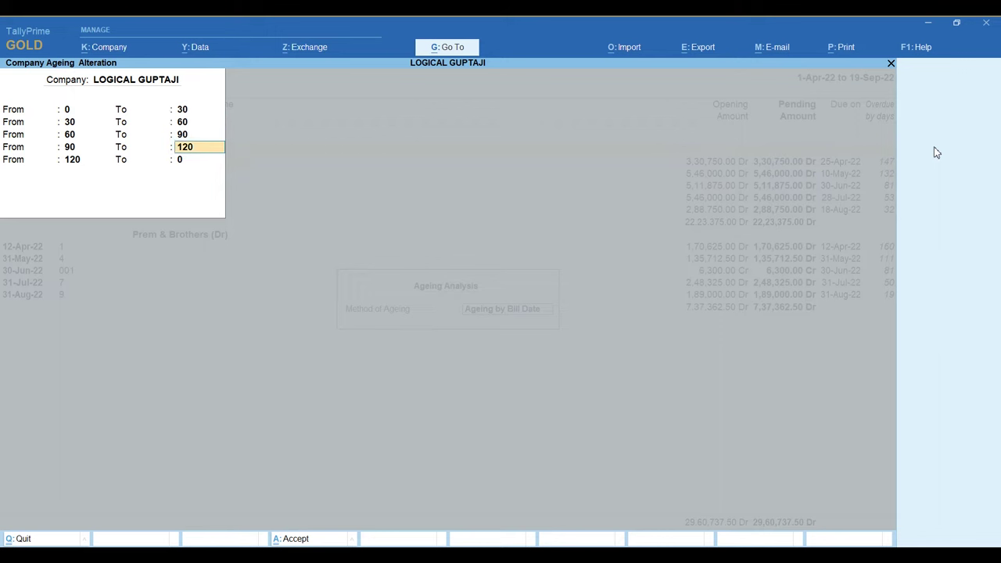
{"action": "key", "text": "Return"}
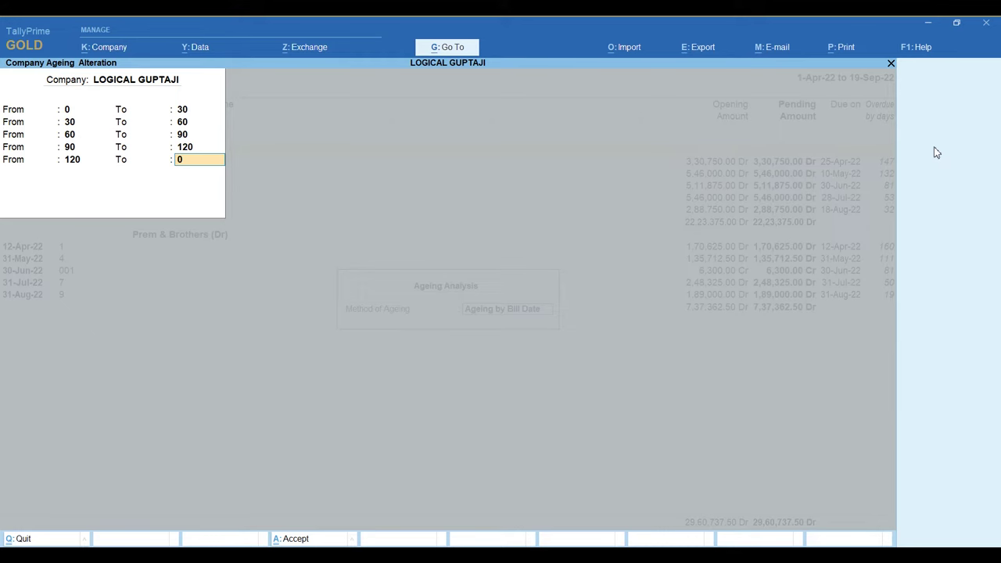
{"action": "key", "text": "Return"}
{"action": "key", "text": "Return"}
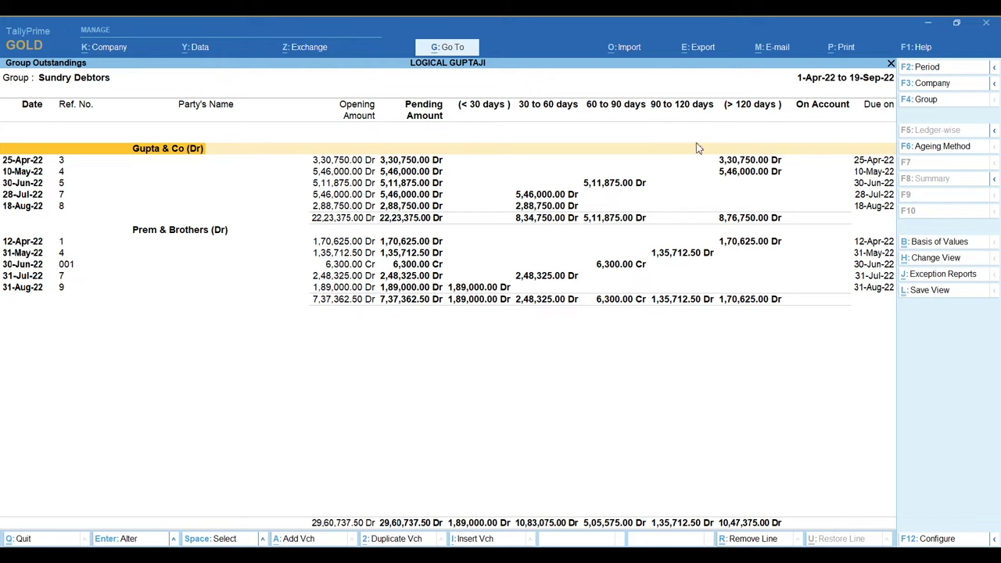
Step: Examine which ageing column each pending bill of Gupta & Co (Dr) falls into, and return to the Gateway of Tally
{"action": "key", "text": "Down"}
{"action": "key", "text": "Right"}
{"action": "key", "text": "Right"}
{"action": "key", "text": "Right"}
{"action": "key", "text": "Right"}
{"action": "key", "text": "Right"}
{"action": "key", "text": "Right"}
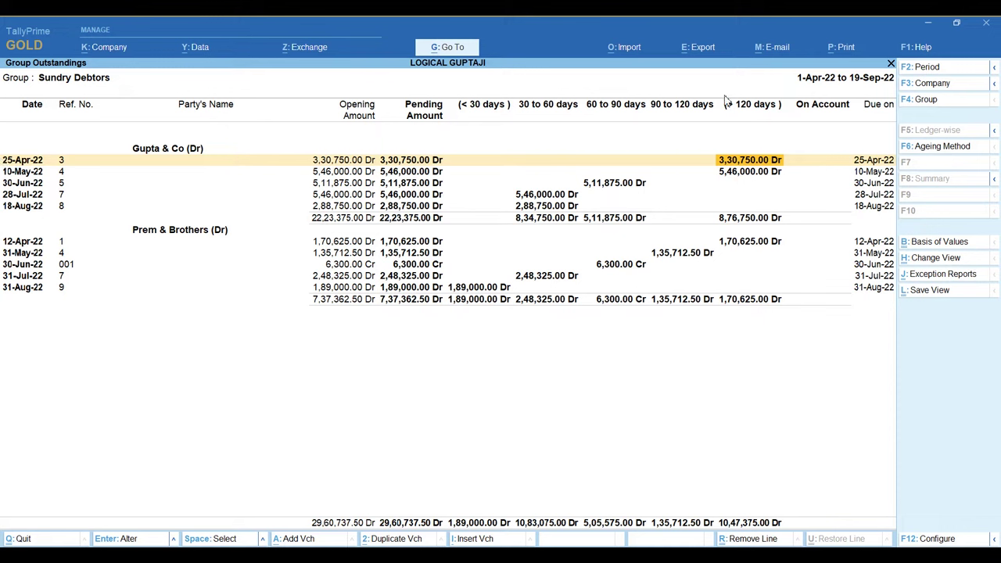
{"action": "left_click", "coordinate": [743, 175]}
{"action": "key", "text": "Down"}
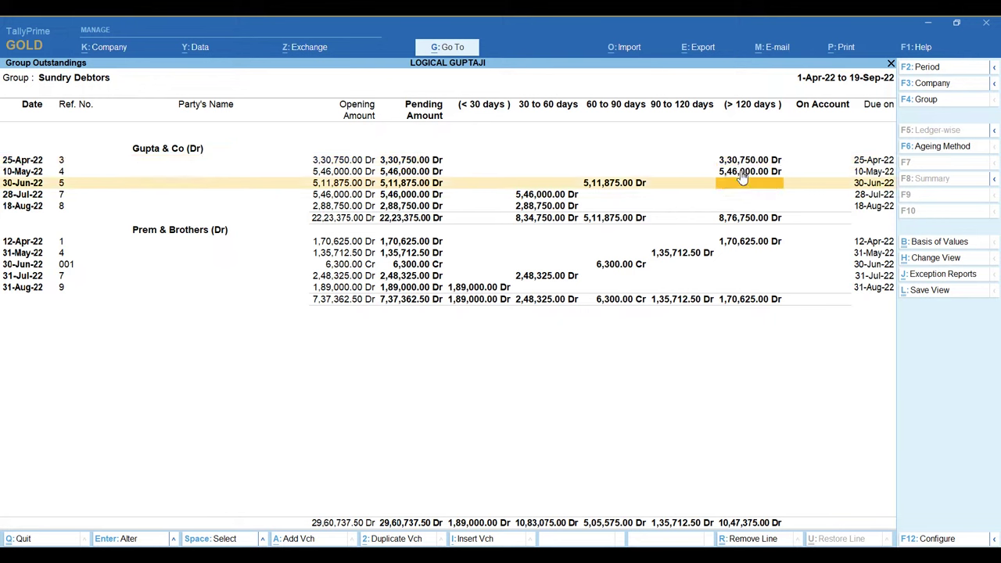
{"action": "key", "text": "Left"}
{"action": "key", "text": "Left"}
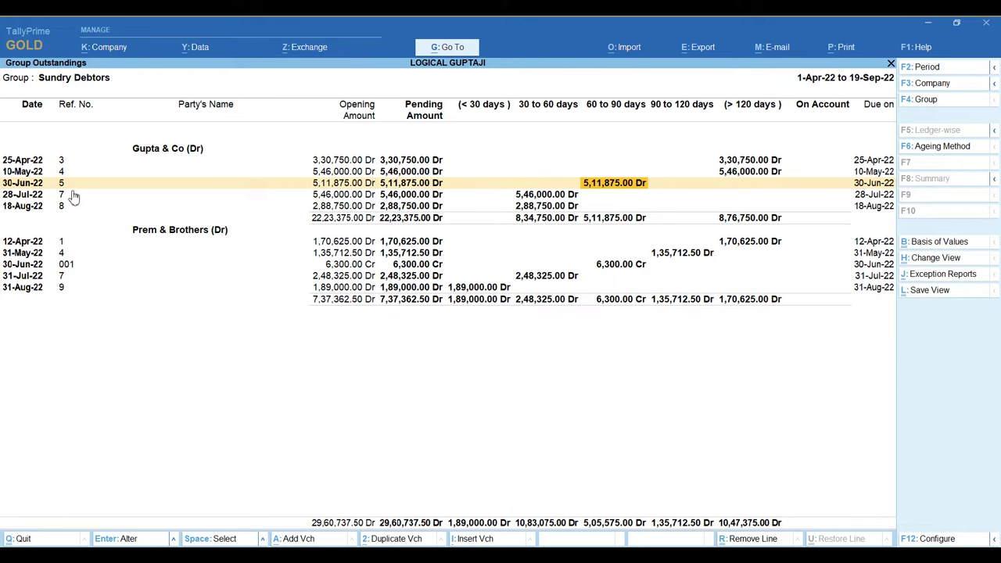
{"action": "left_click", "coordinate": [545, 194]}
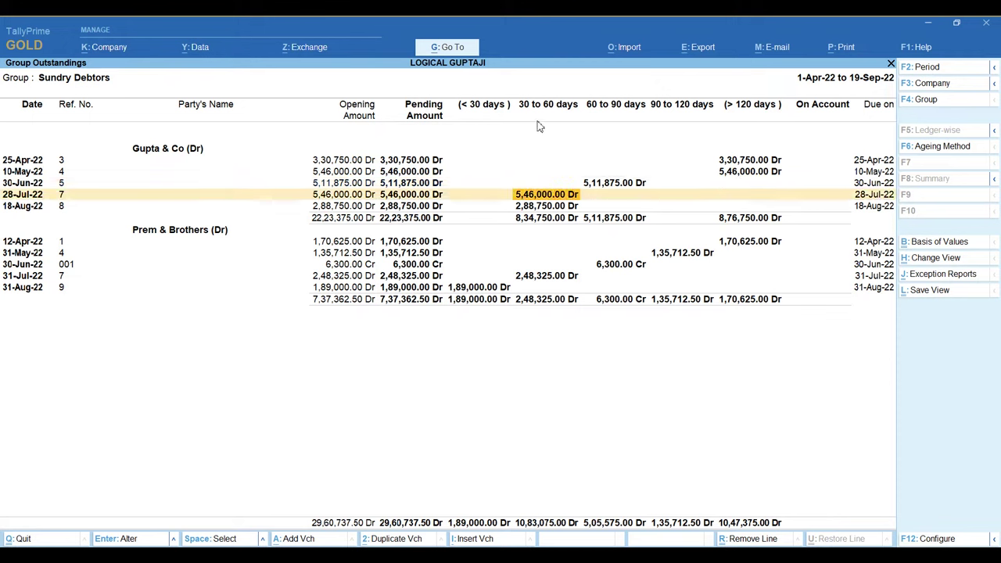
{"action": "left_click", "coordinate": [423, 205]}
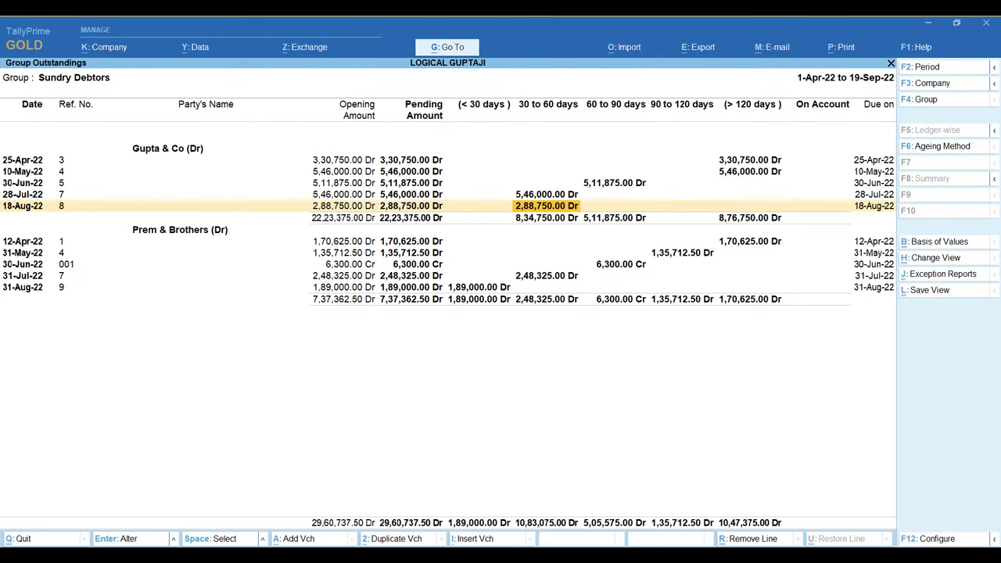
{"action": "key", "text": "Escape"}
{"action": "key", "text": "Escape"}
{"action": "key", "text": "Escape"}
{"action": "key", "text": "Escape"}
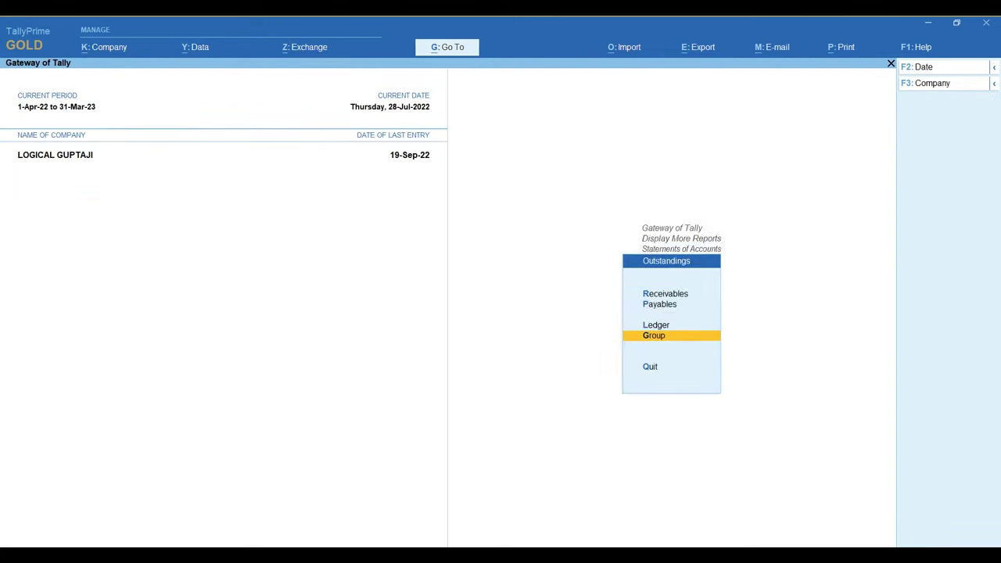
{"action": "key", "text": "Home"}
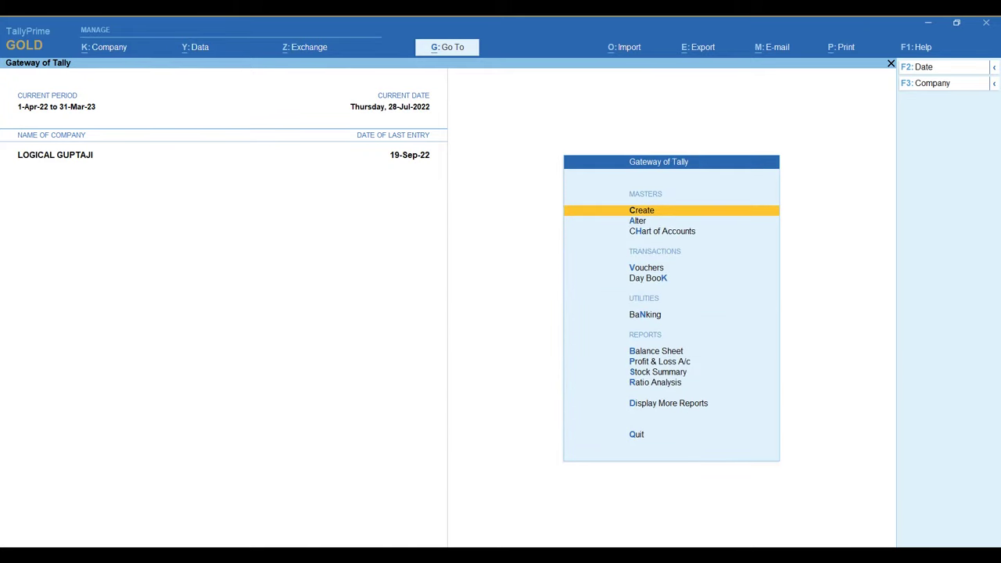
Step: Open the Gupta & Co (Dr) ledger for alteration and go to its default credit period
{"action": "key", "text": "Down"}
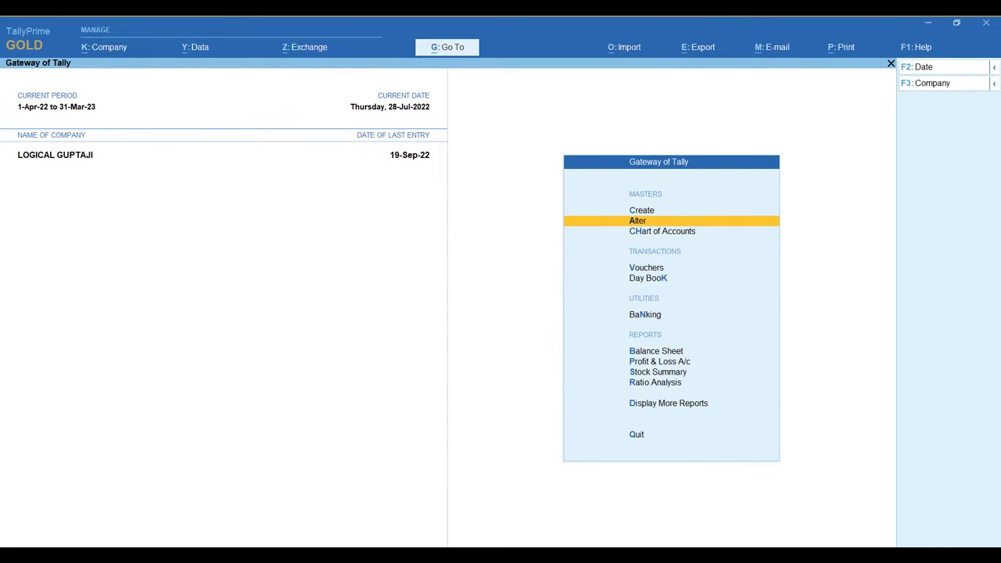
{"action": "key", "text": "Return"}
{"action": "type", "text": "GUPTA"}
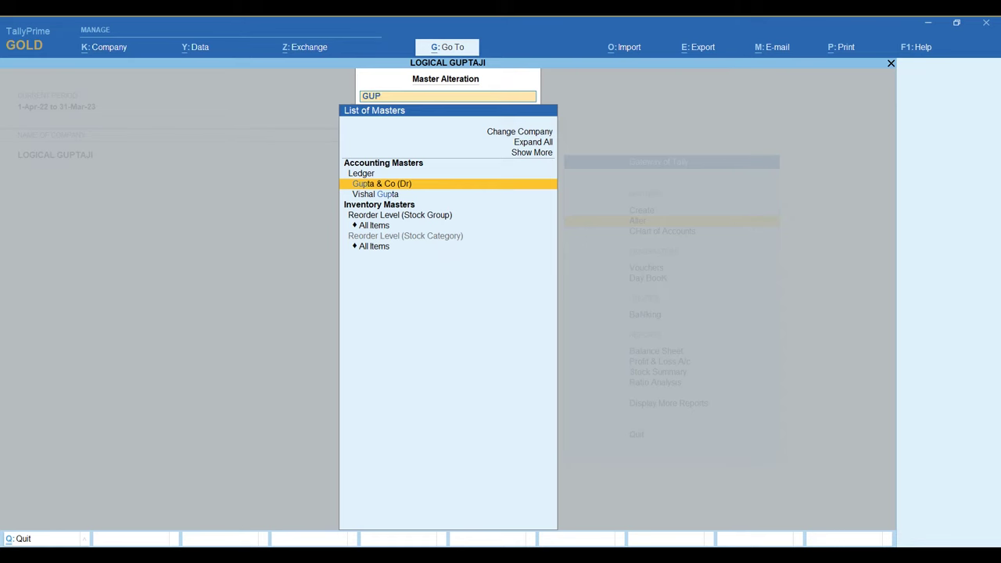
{"action": "key", "text": "Return"}
{"action": "key", "text": "Return"}
{"action": "key", "text": "Return"}
{"action": "key", "text": "Return"}
{"action": "key", "text": "Return"}
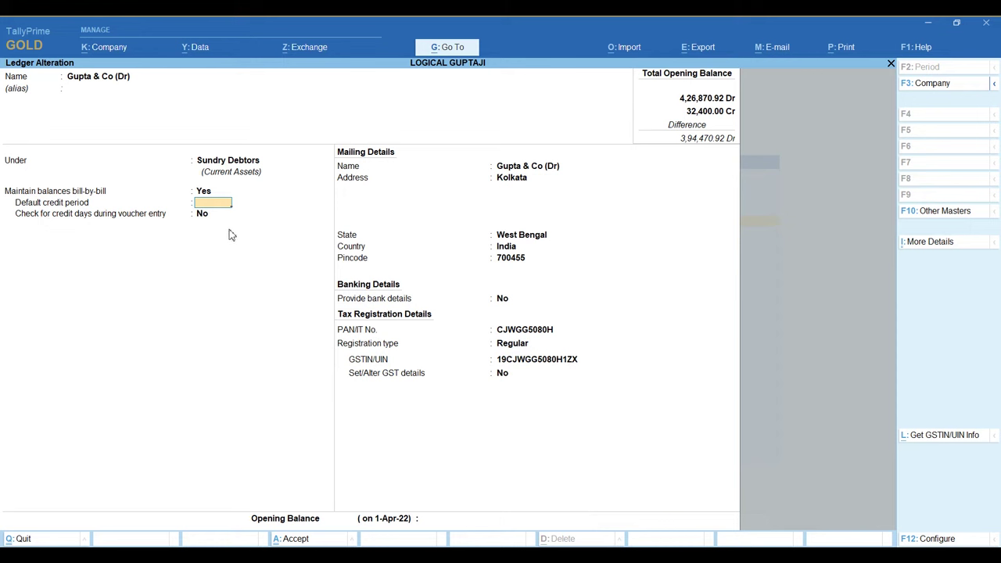
Step: Set the ledger's default credit period to 30 Days, save it and close Master Alteration
{"action": "type", "text": "30"}
{"action": "key", "text": "Return"}
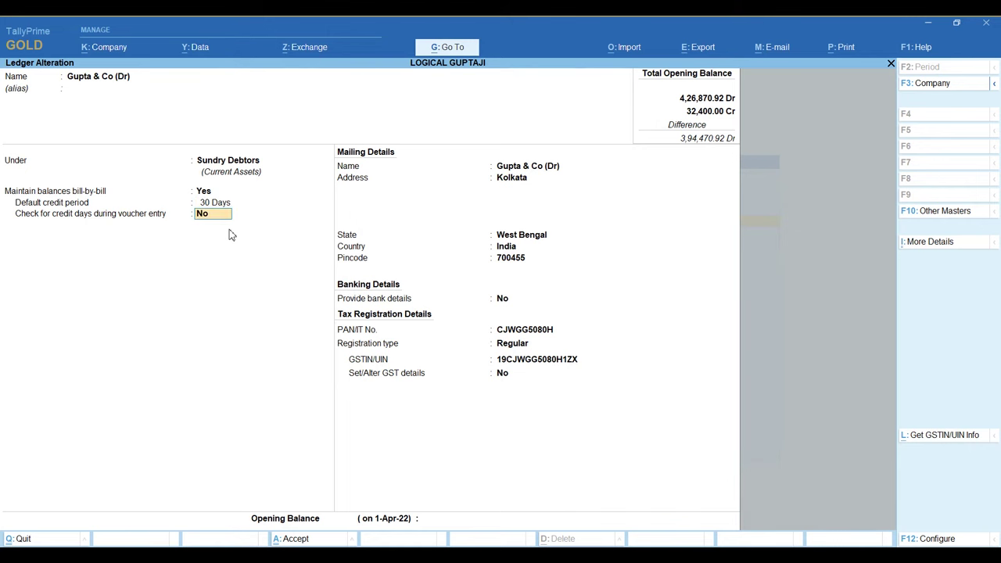
{"action": "key", "text": "ctrl"}
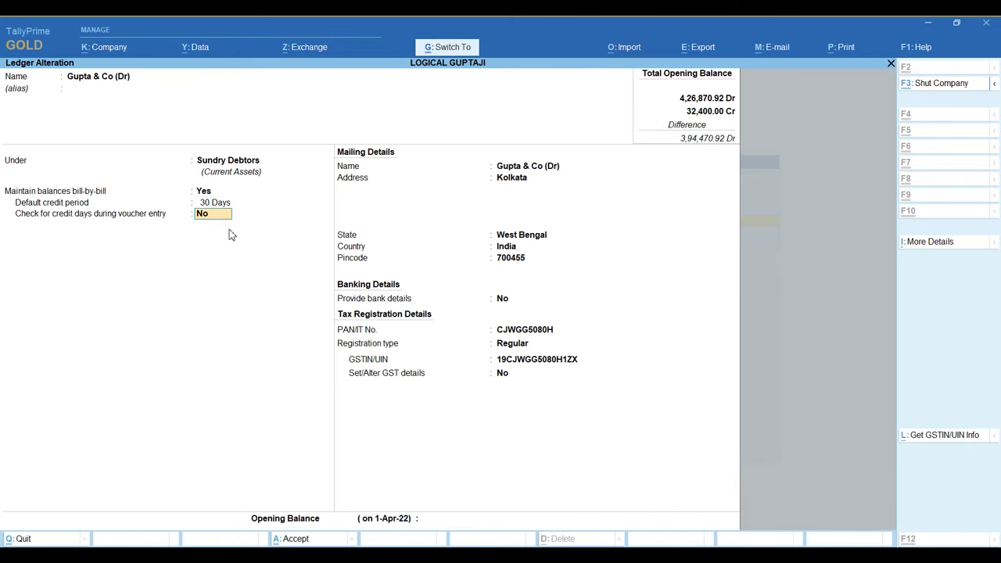
{"action": "key", "text": "ctrl+a"}
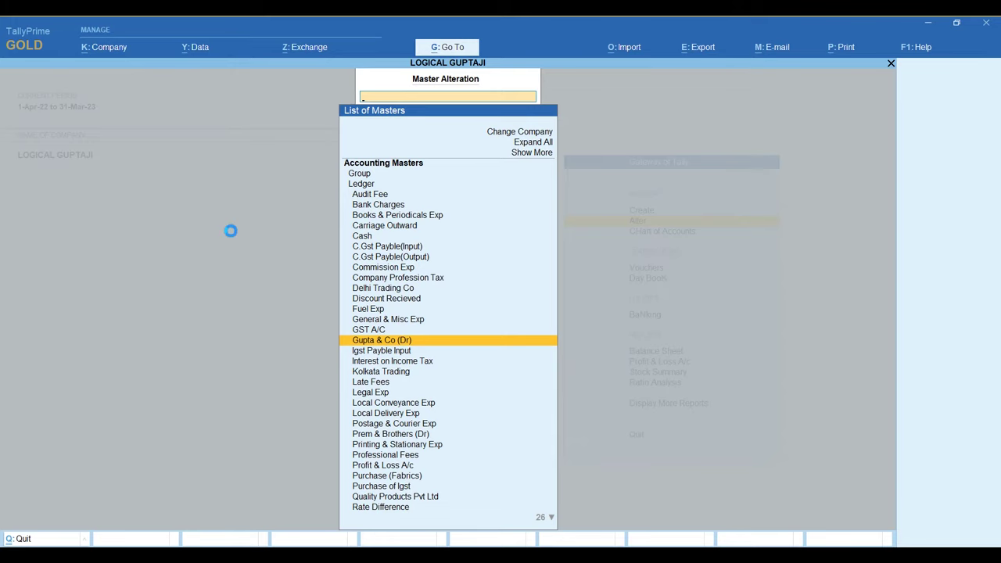
{"action": "key", "text": "Escape"}
Step: Start a new sales voucher from the Gateway of Tally
{"action": "key", "text": "Up"}
{"action": "key", "text": "Down"}
{"action": "key", "text": "Down"}
{"action": "key", "text": "Down"}
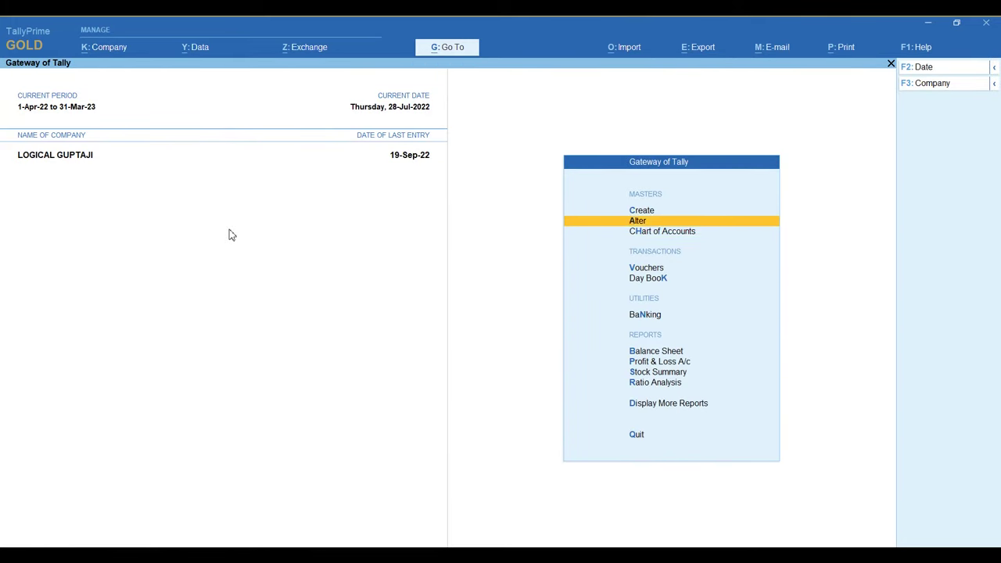
{"action": "key", "text": "Down"}
{"action": "key", "text": "Up"}
{"action": "key", "text": "Return"}
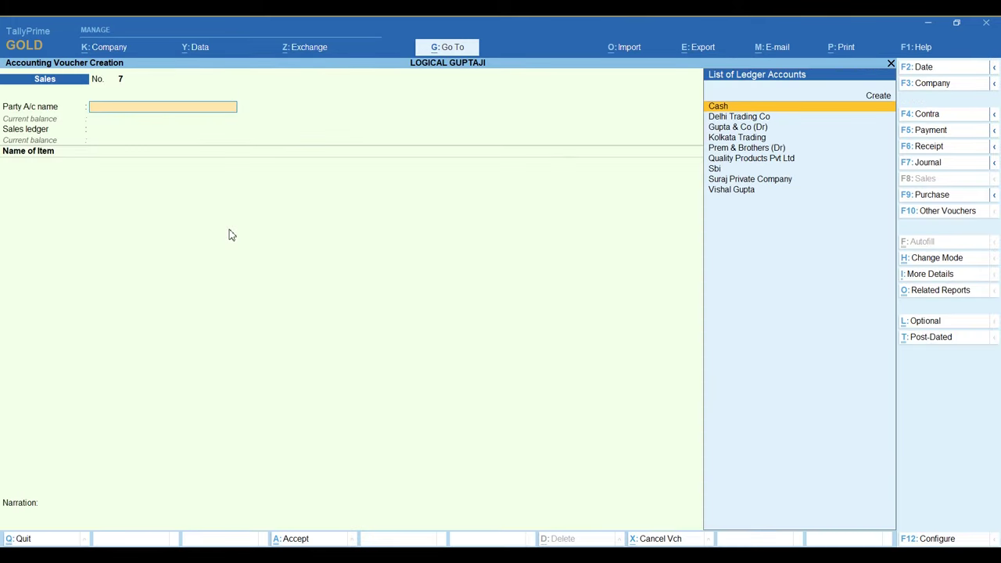
Step: Enter Gupta & Co (Dr) as the party and Sale (Fabric) as the sales ledger, choosing a sales tax classification
{"action": "type", "text": "GUPTA"}
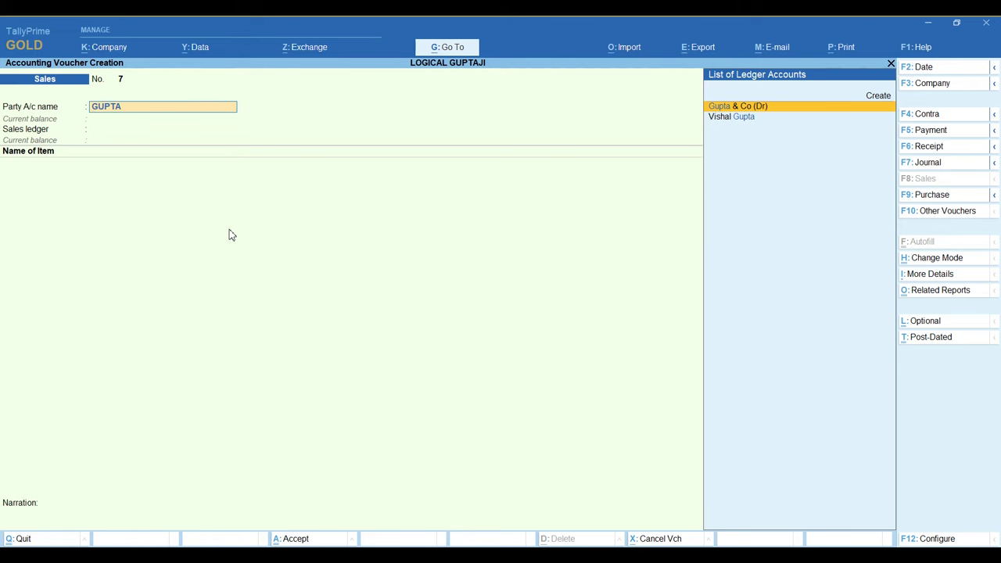
{"action": "key", "text": "Return"}
{"action": "key", "text": "ctrl+a"}
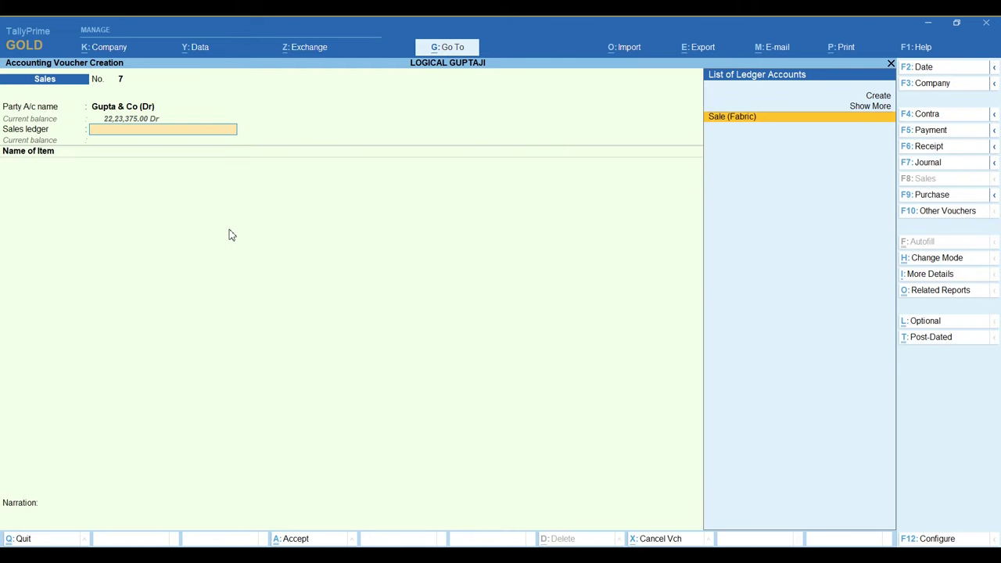
{"action": "key", "text": "Return"}
{"action": "type", "text": "S"}
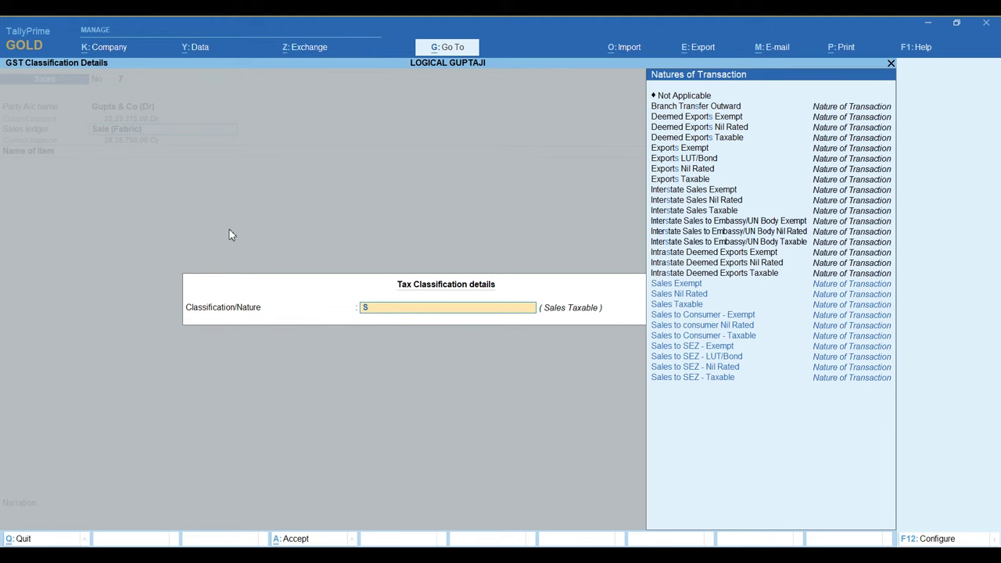
{"action": "key", "text": "Down"}
{"action": "key", "text": "Return"}
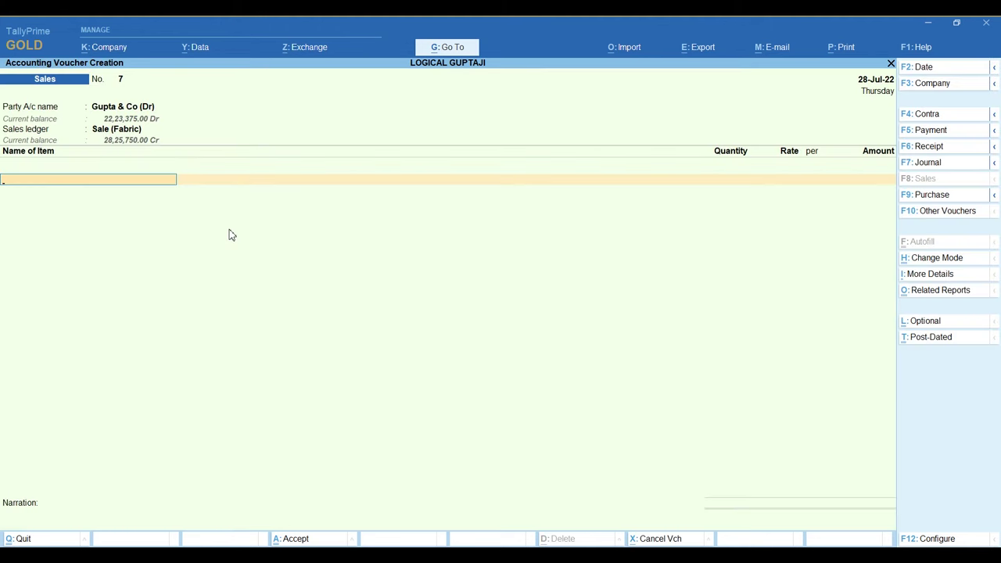
Step: Add the item Fabric(6006) to the voucher with a quantity of 100 KGS at 650.00 per KGS
{"action": "type", "text": "F"}
{"action": "key", "text": "Return"}
{"action": "type", "text": "100"}
{"action": "key", "text": "Return"}
{"action": "key", "text": "Return"}
{"action": "key", "text": "Return"}
{"action": "key", "text": "Return"}
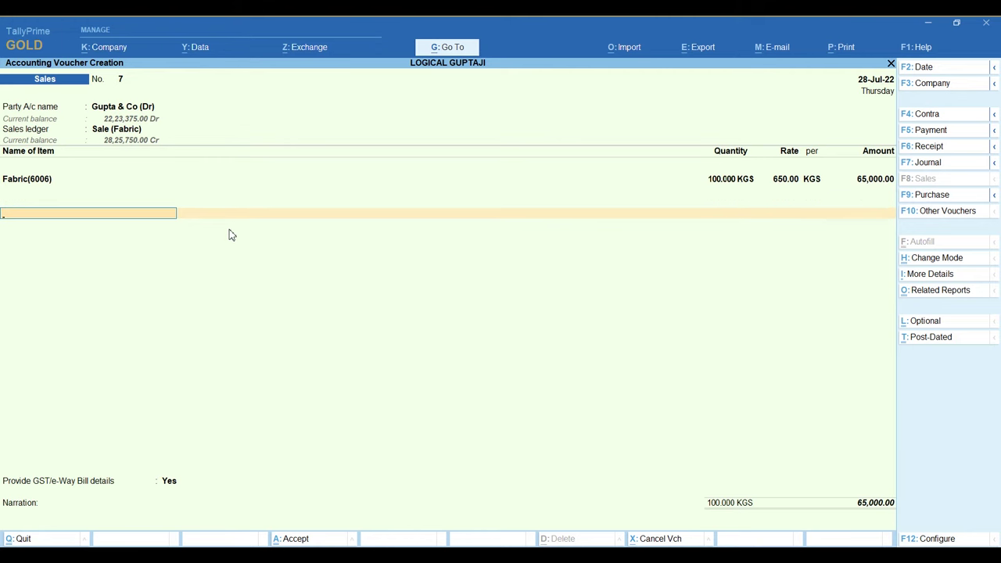
Step: End the item list, decline the GST/e-Way Bill details and choose New Ref in the bill-wise details
{"action": "key", "text": "Return"}
{"action": "type", "text": "n"}
{"action": "key", "text": "Return"}
{"action": "key", "text": "Return"}
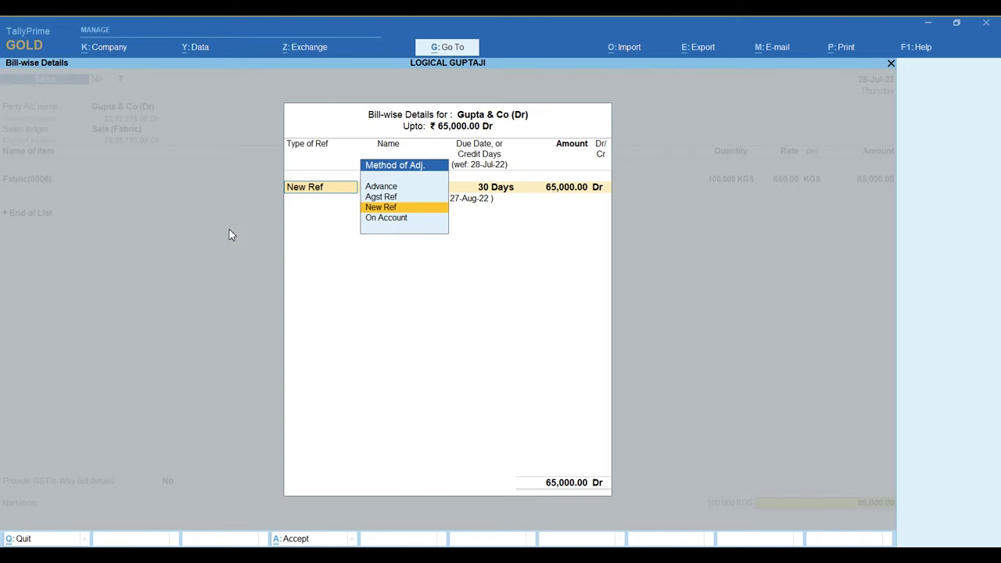
{"action": "key", "text": "Return"}
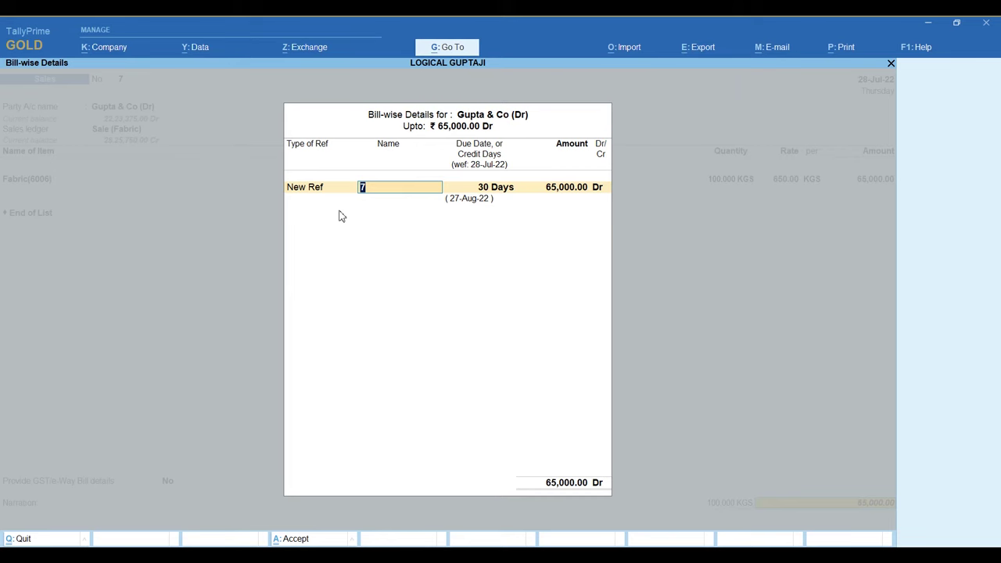
Step: Discard the unsaved sales voucher and return to the Gateway of Tally
{"action": "key", "text": "Escape"}
{"action": "key", "text": "Escape"}
{"action": "key", "text": "y"}
{"action": "key", "text": "Escape"}
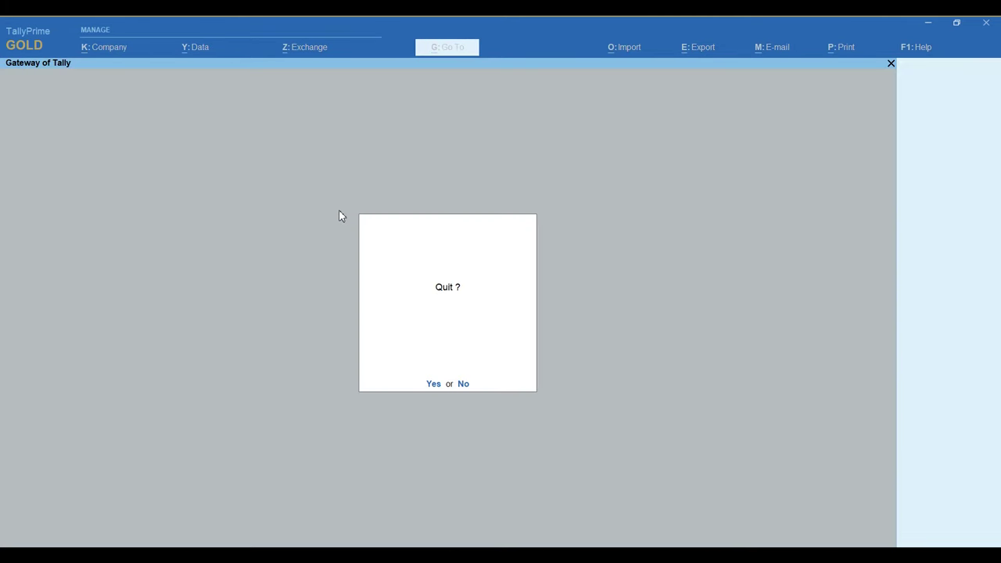
{"action": "key", "text": "n"}
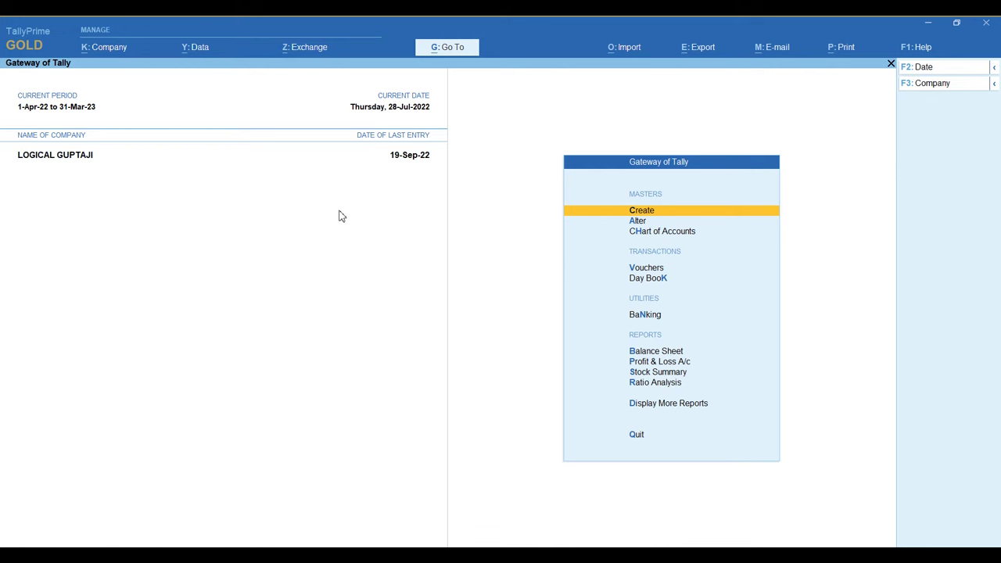
Step: Open the ledger account of Gupta & Co (Dr) from the account books
{"action": "key", "text": "d"}
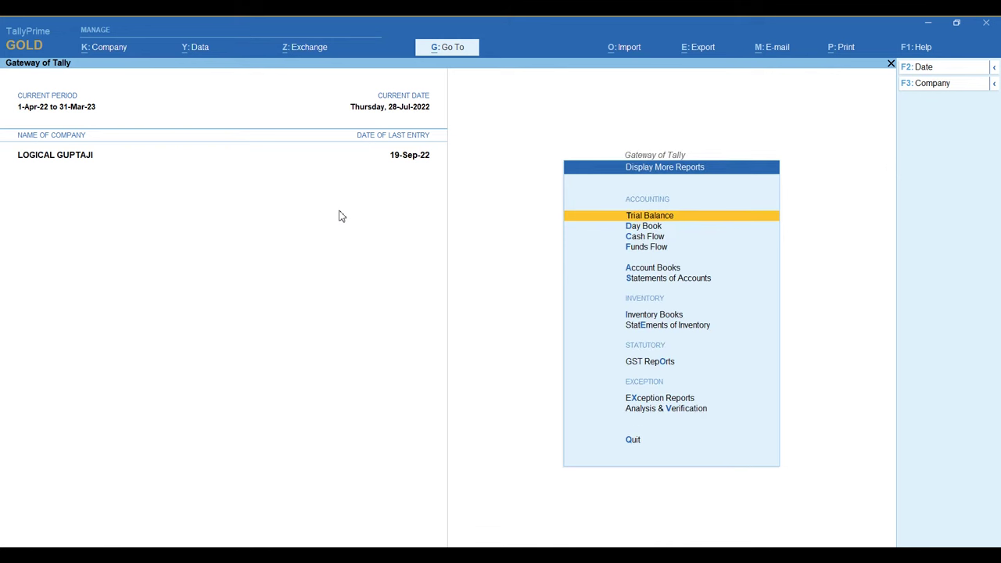
{"action": "key", "text": "a"}
{"action": "key", "text": "l"}
{"action": "type", "text": "gupta"}
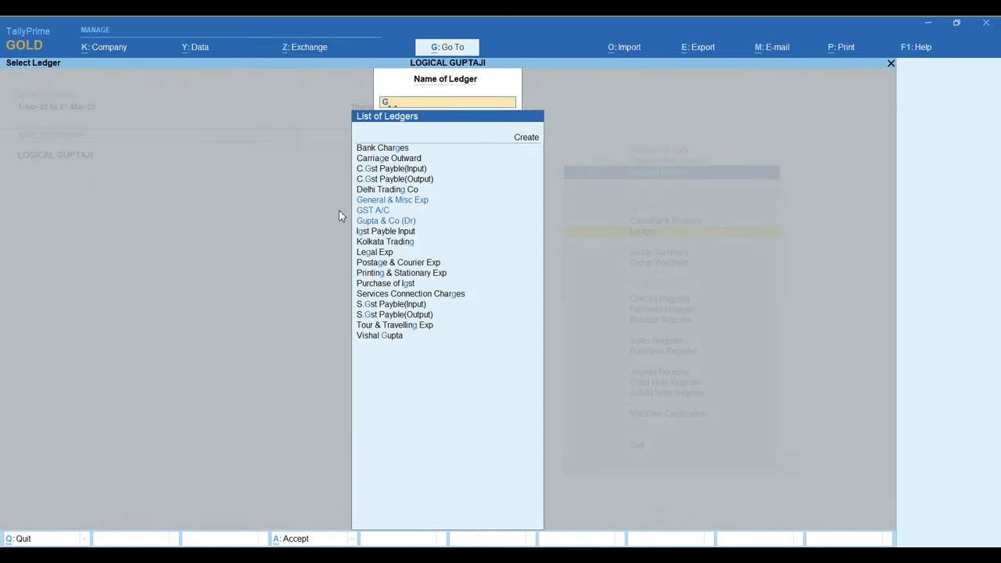
{"action": "key", "text": "Return"}
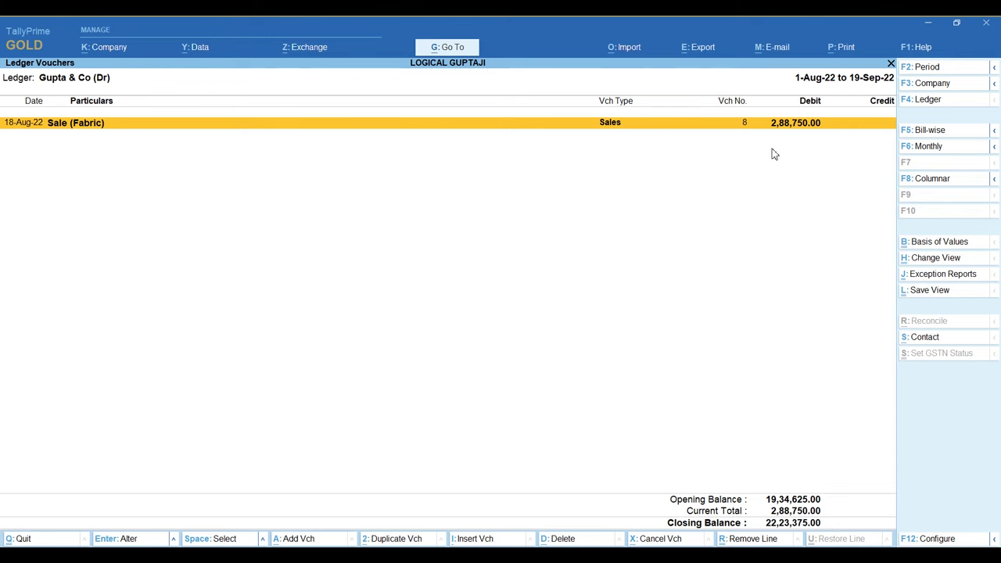
Step: Open sales voucher no. 8 dated 18-Aug-22 and go through its party and item details to the bill-wise credit days
{"action": "key", "text": "Return"}
{"action": "key", "text": "Return"}
{"action": "key", "text": "Return"}
{"action": "key", "text": "Return"}
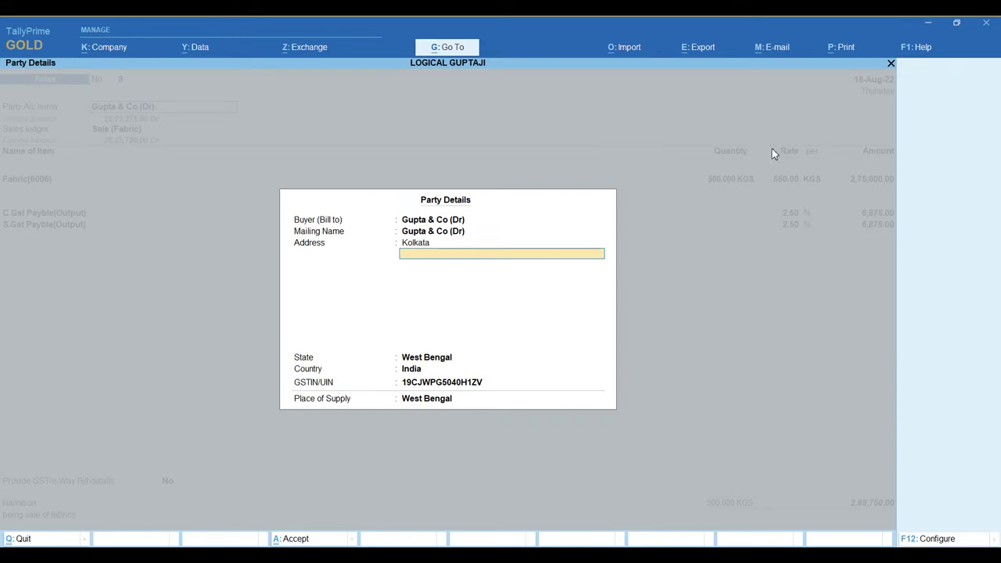
{"action": "key", "text": "Return"}
{"action": "key", "text": "Return"}
{"action": "key", "text": "Return"}
{"action": "key", "text": "Return"}
{"action": "key", "text": "Return"}
{"action": "key", "text": "Return"}
{"action": "key", "text": "Return"}
{"action": "key", "text": "Return"}
{"action": "key", "text": "Return"}
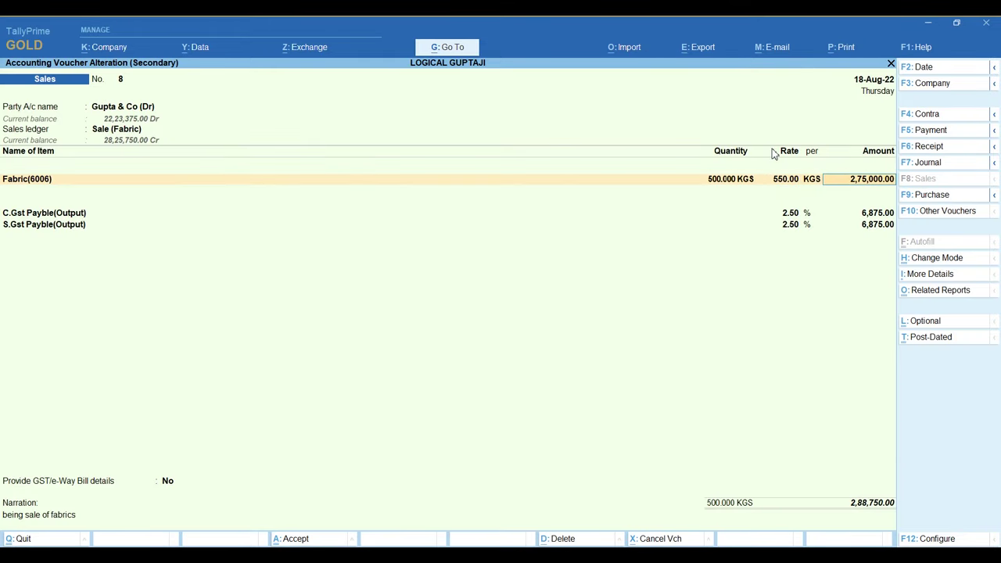
{"action": "key", "text": "Return"}
{"action": "key", "text": "Return"}
{"action": "key", "text": "Return"}
{"action": "key", "text": "Return"}
{"action": "key", "text": "Return"}
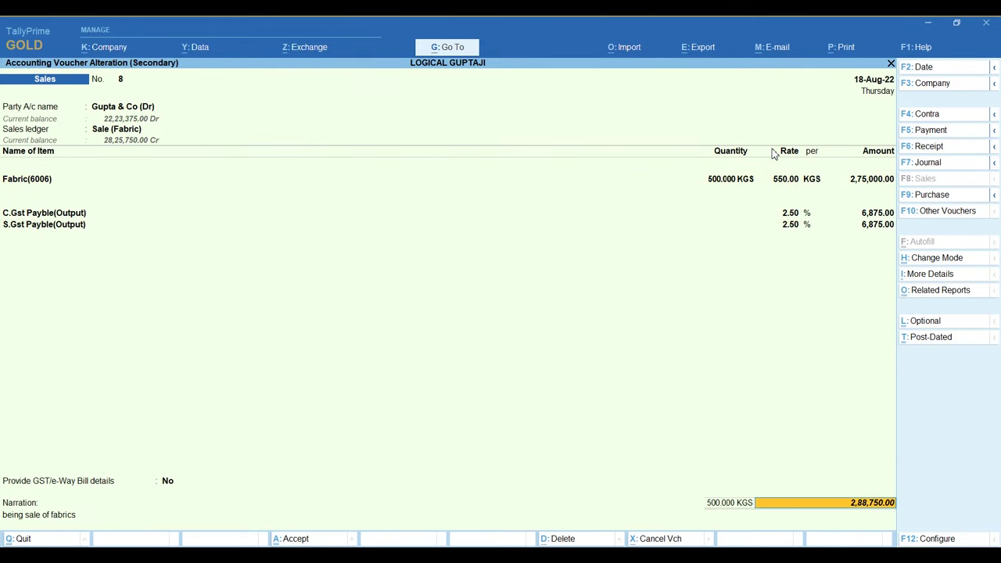
{"action": "key", "text": "Return"}
{"action": "key", "text": "Return"}
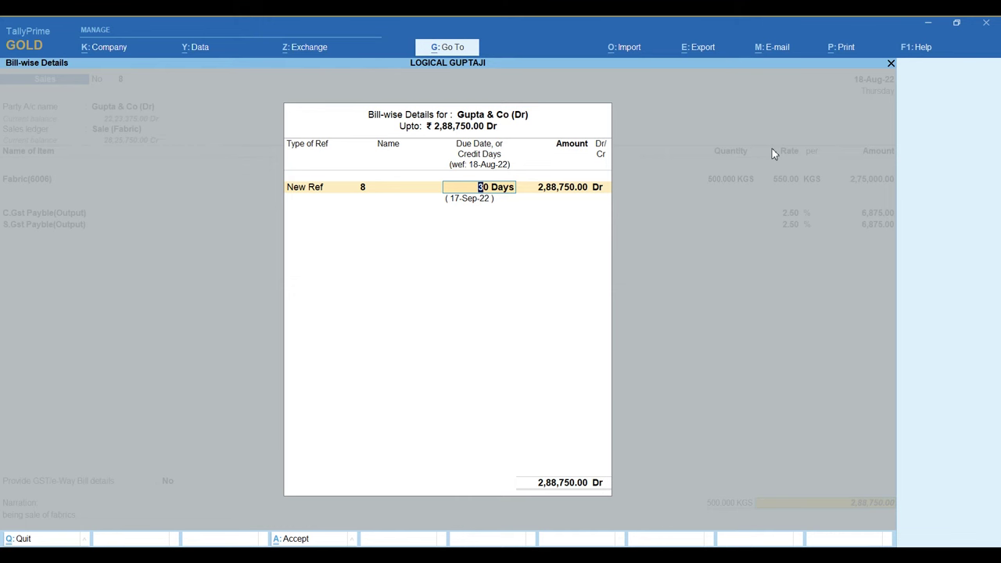
Step: Accept the bill-wise details, save the sales voucher and return to the Gateway of Tally
{"action": "key", "text": "ctrl+a"}
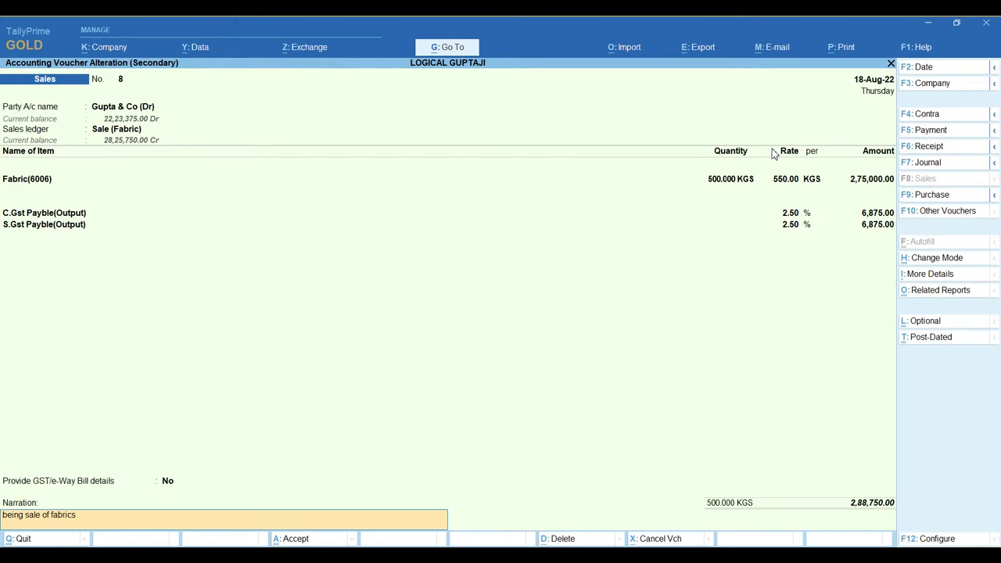
{"action": "key", "text": "ctrl"}
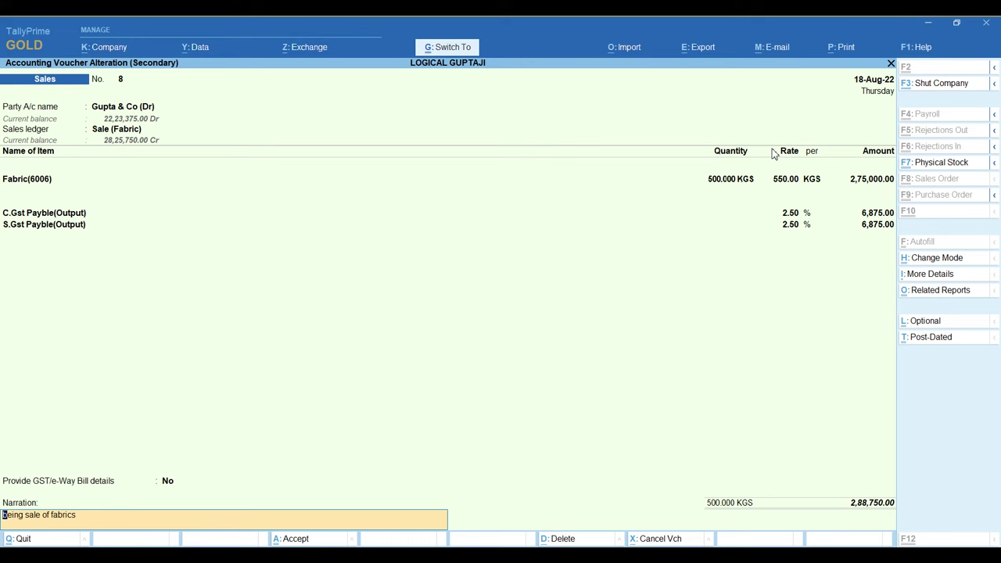
{"action": "key", "text": "ctrl+a"}
{"action": "key", "text": "n"}
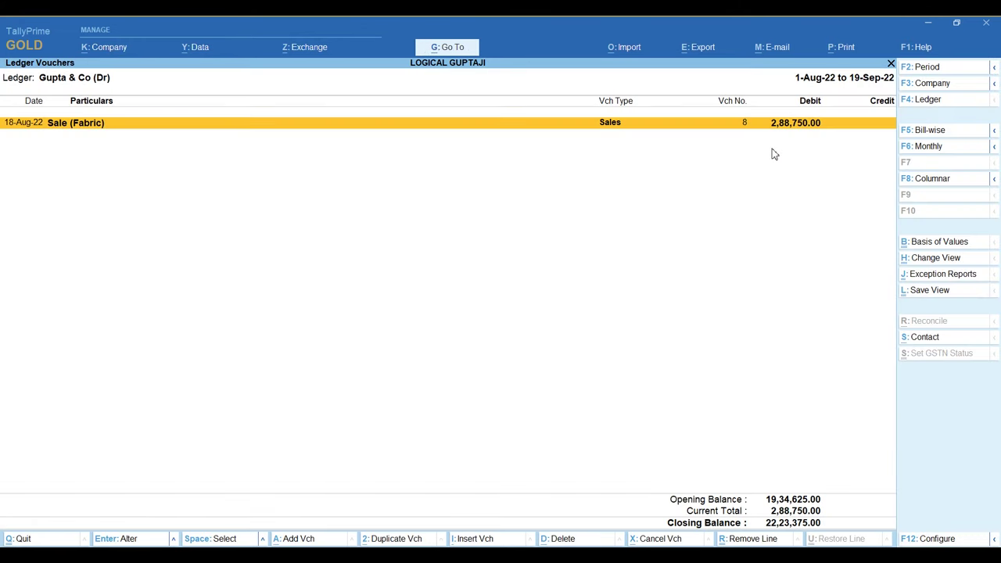
{"action": "key", "text": "Escape"}
{"action": "key", "text": "Escape"}
{"action": "key", "text": "Escape"}
{"action": "key", "text": "Escape"}
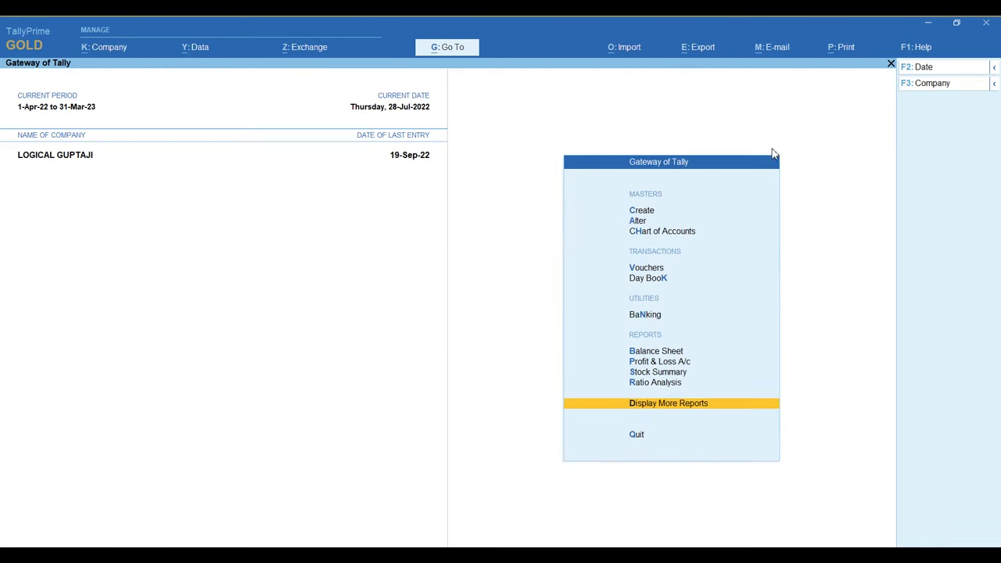
{"action": "key", "text": "Escape"}
{"action": "key", "text": "n"}
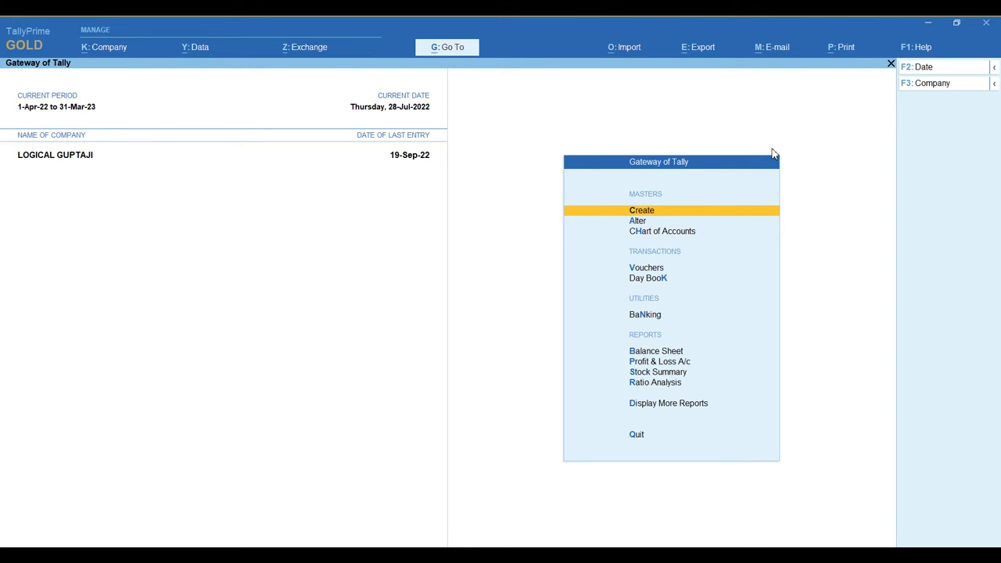
Step: Open the Group Outstandings report for Sundry Debtors from the Statements of Accounts
{"action": "key", "text": "d"}
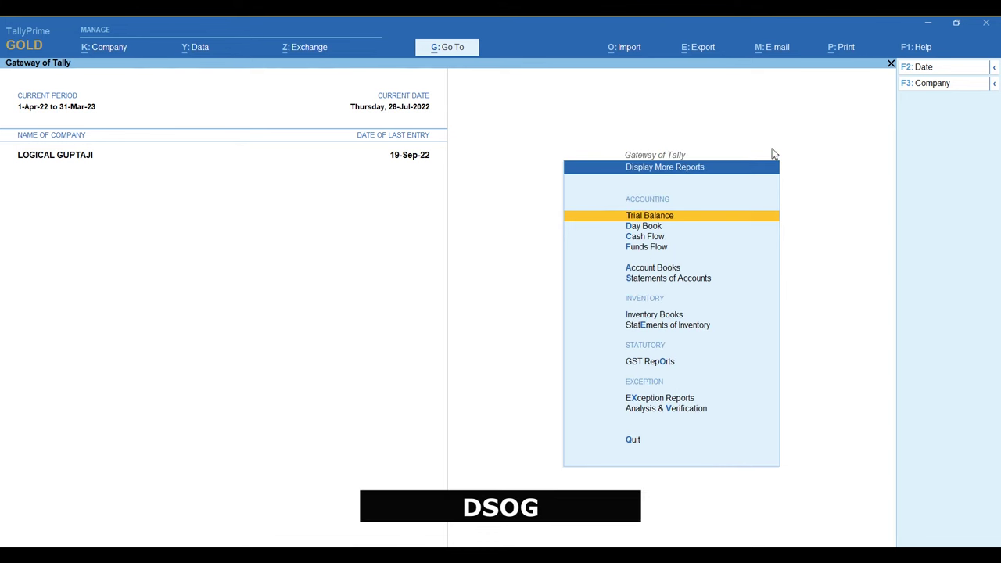
{"action": "key", "text": "s"}
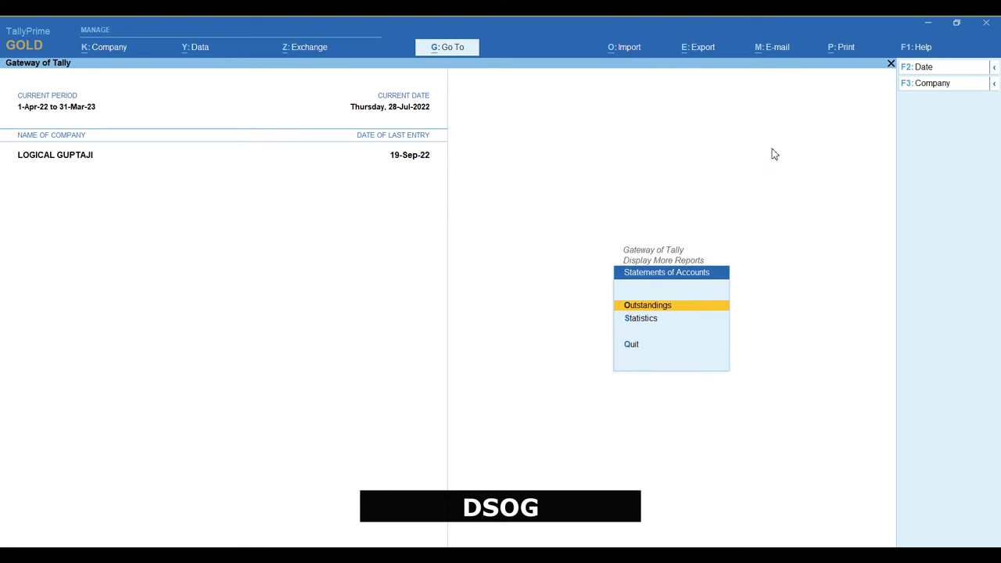
{"action": "key", "text": "o"}
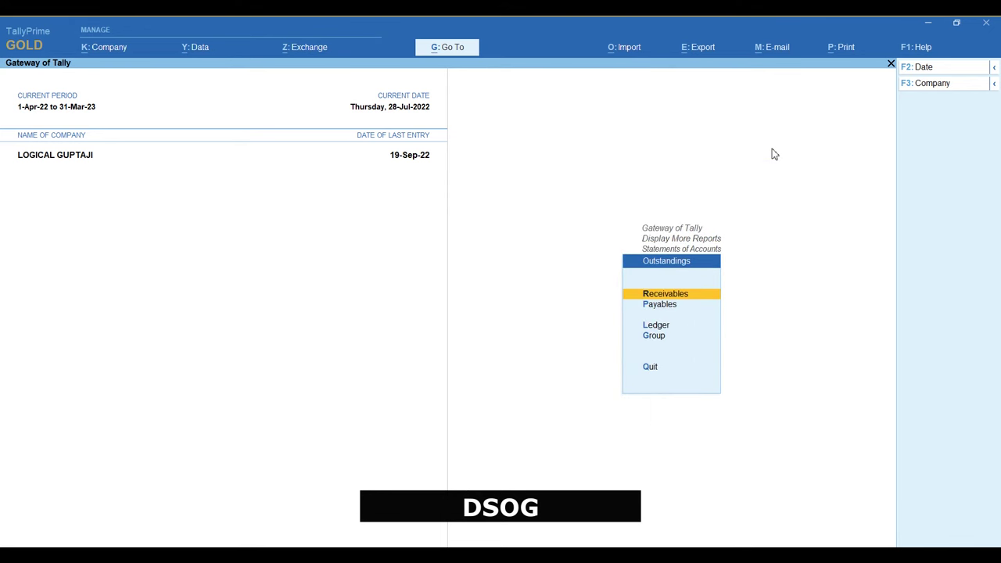
{"action": "key", "text": "g"}
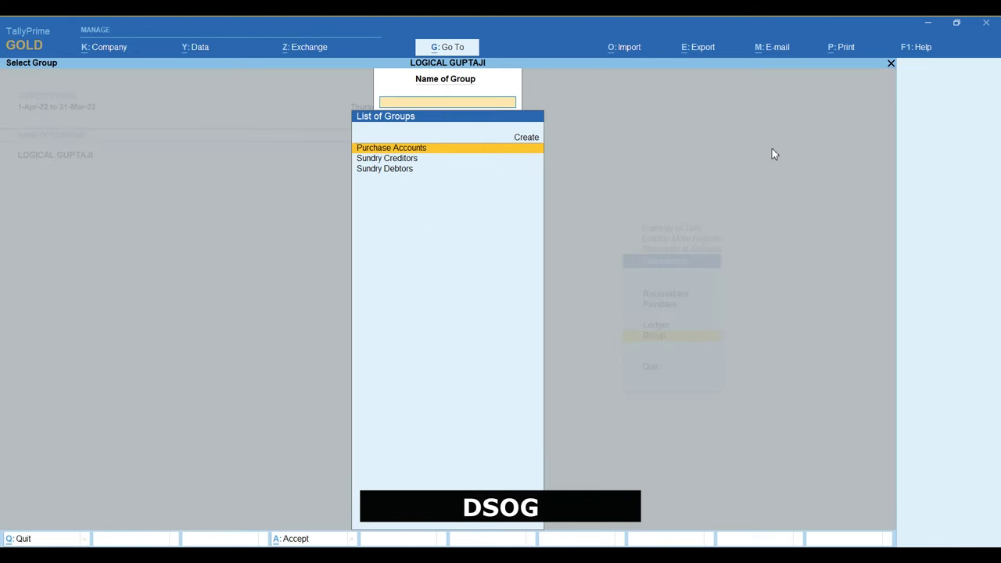
{"action": "key", "text": "Down"}
{"action": "key", "text": "Down"}
{"action": "key", "text": "Return"}
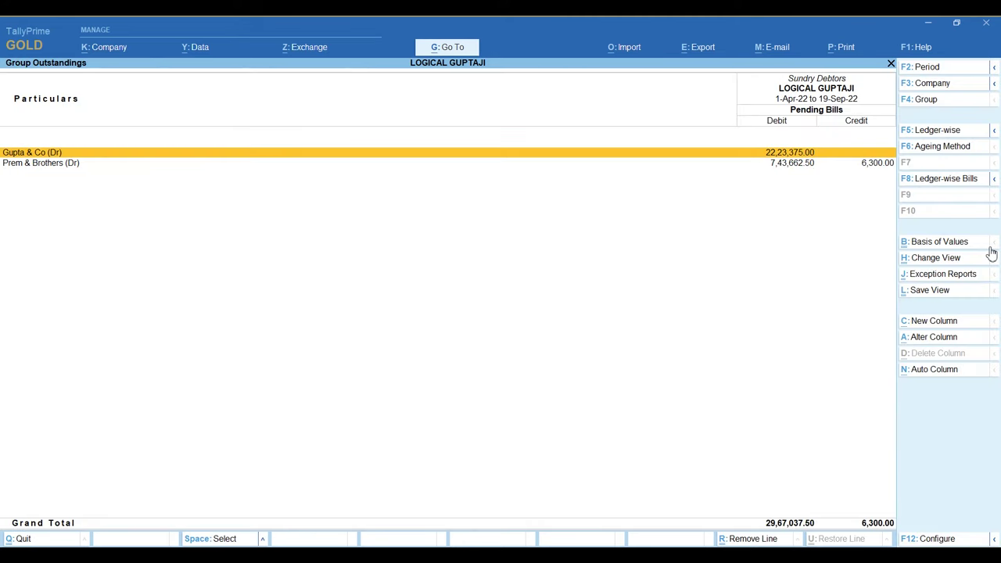
Step: Change the Sundry Debtors outstandings report to the Ledger wise Bills view
{"action": "key", "text": "ctrl+h"}
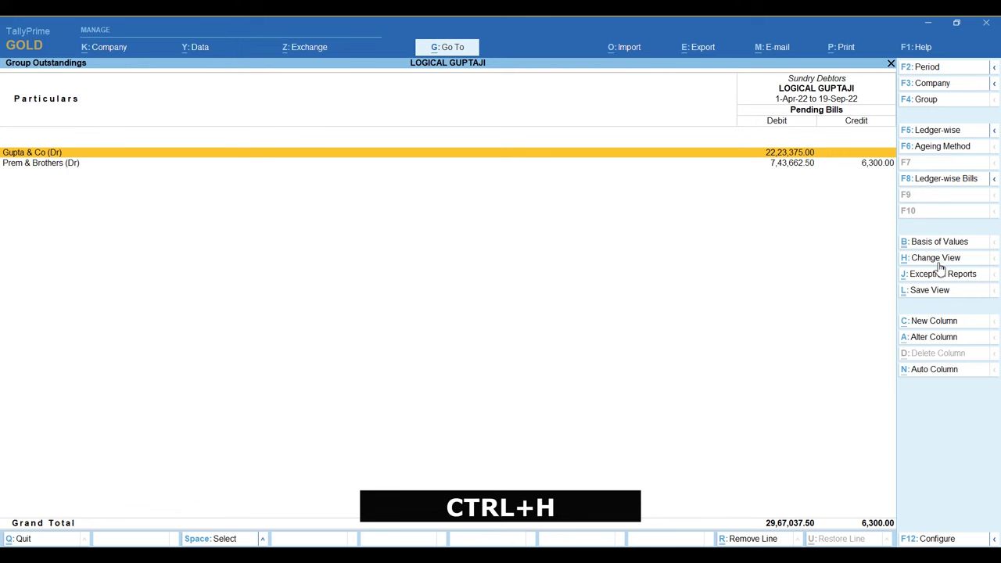
{"action": "left_click", "coordinate": [934, 262]}
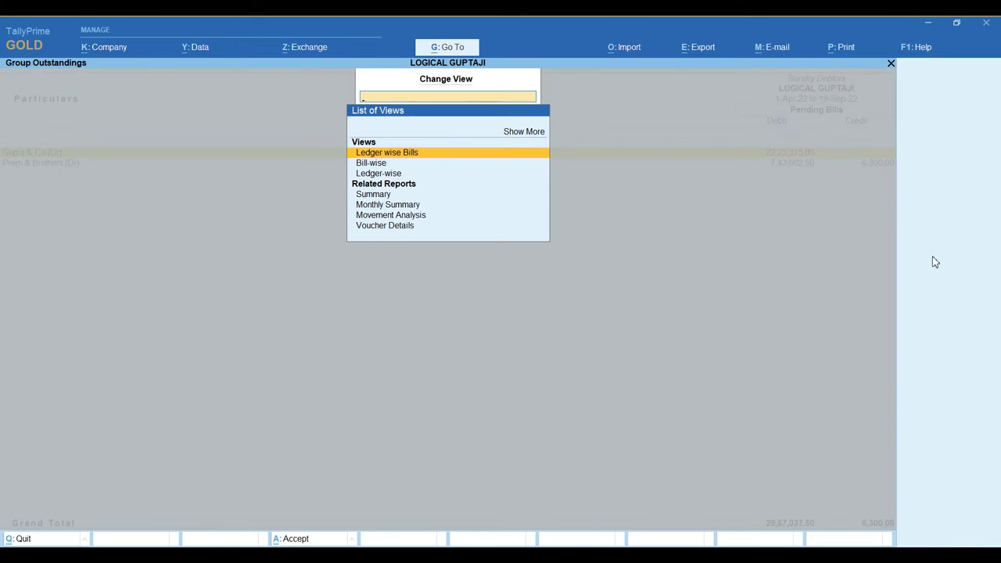
{"action": "key", "text": "Escape"}
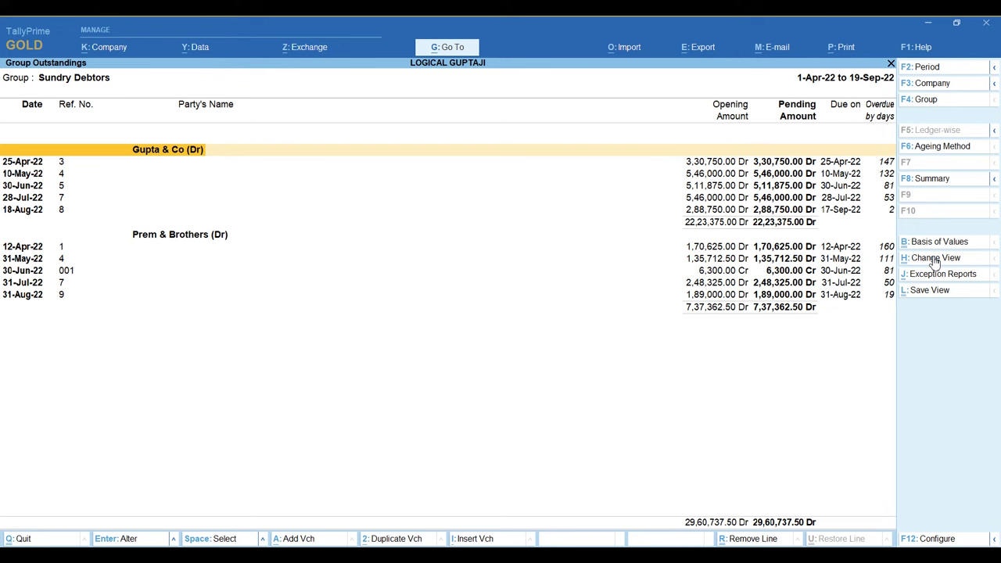
Step: Age the Sundry Debtors bills by bill date in slabs of 0-30, 30-60, 60-90, 90-120 and over 120 days, and select Gupta & Co's bill 8
{"action": "key", "text": "F6"}
{"action": "left_click", "coordinate": [942, 155]}
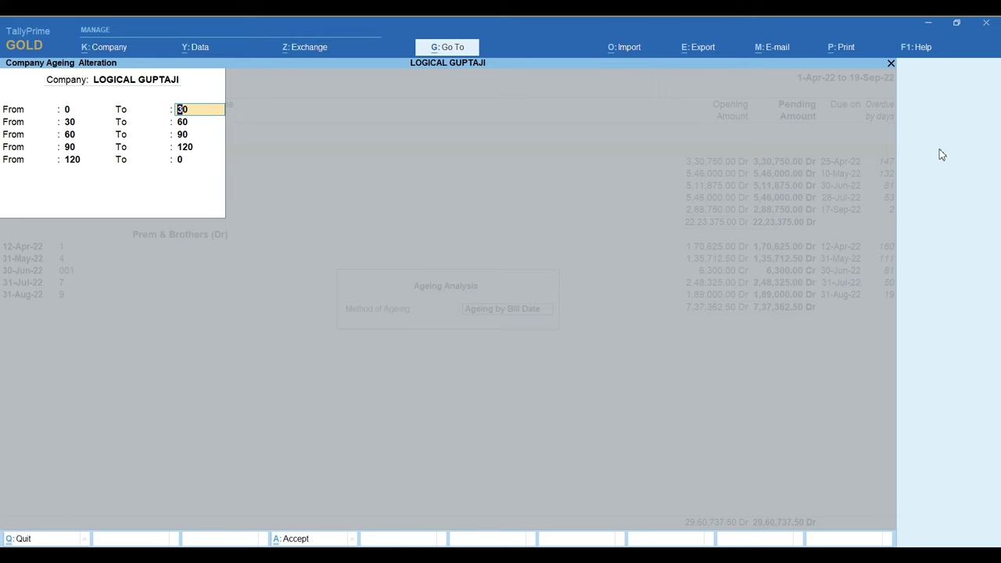
{"action": "key", "text": "ctrl+a"}
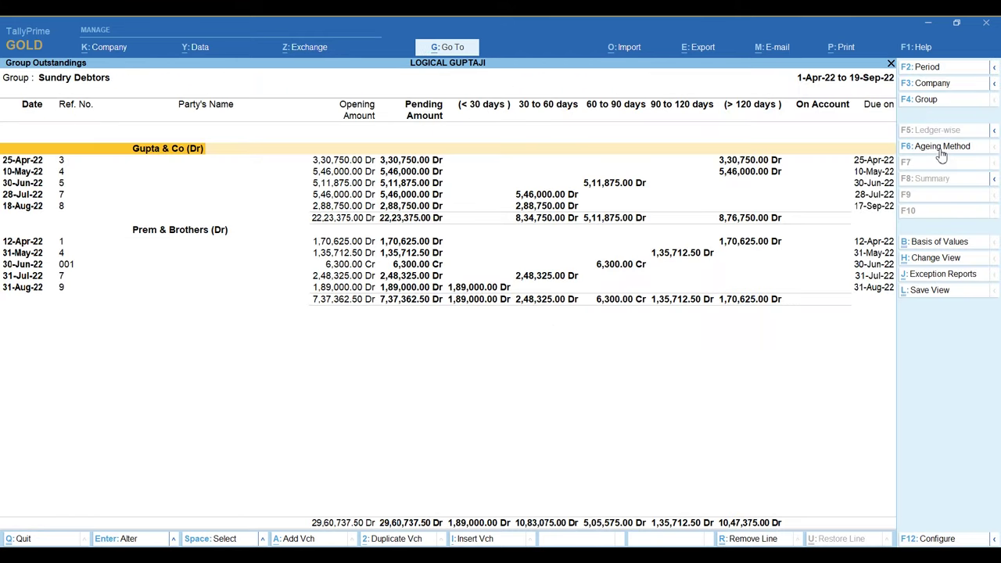
{"action": "left_click", "coordinate": [532, 207]}
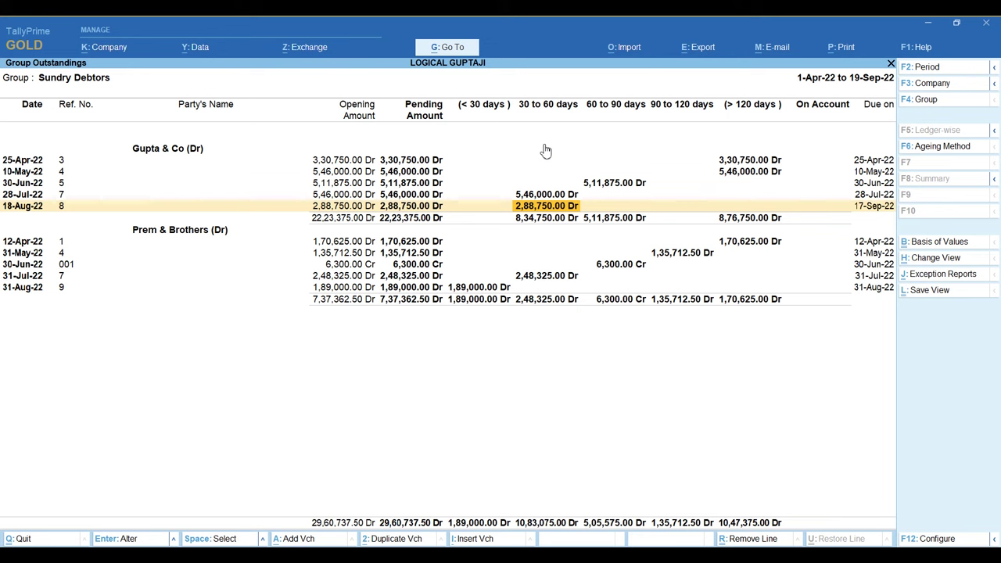
Step: Set the ageing method to Ageing by Due Date with the existing day slabs, and select Gupta & Co's bill 7 dated 28-Jul-22
{"action": "key", "text": "F6"}
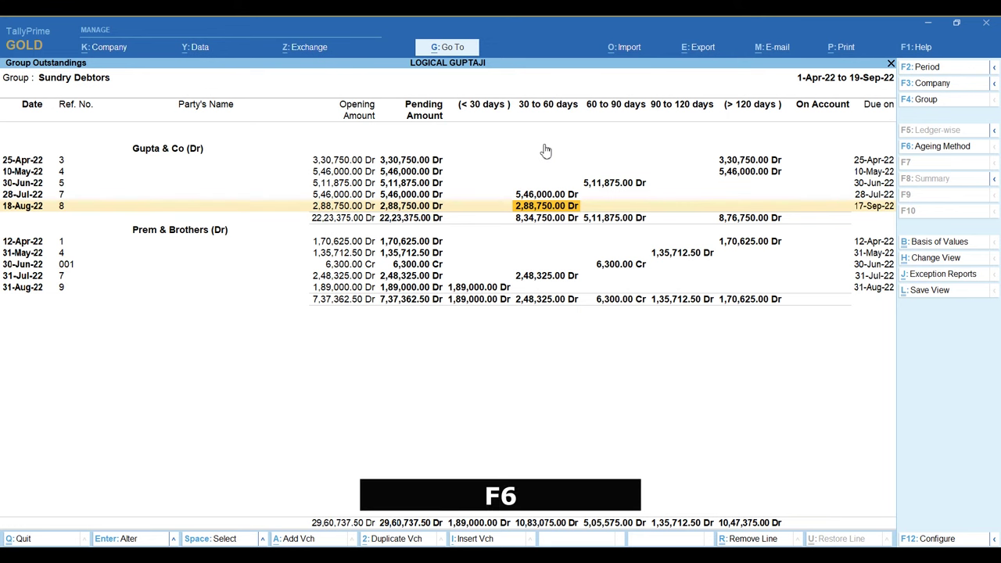
{"action": "key", "text": "Down"}
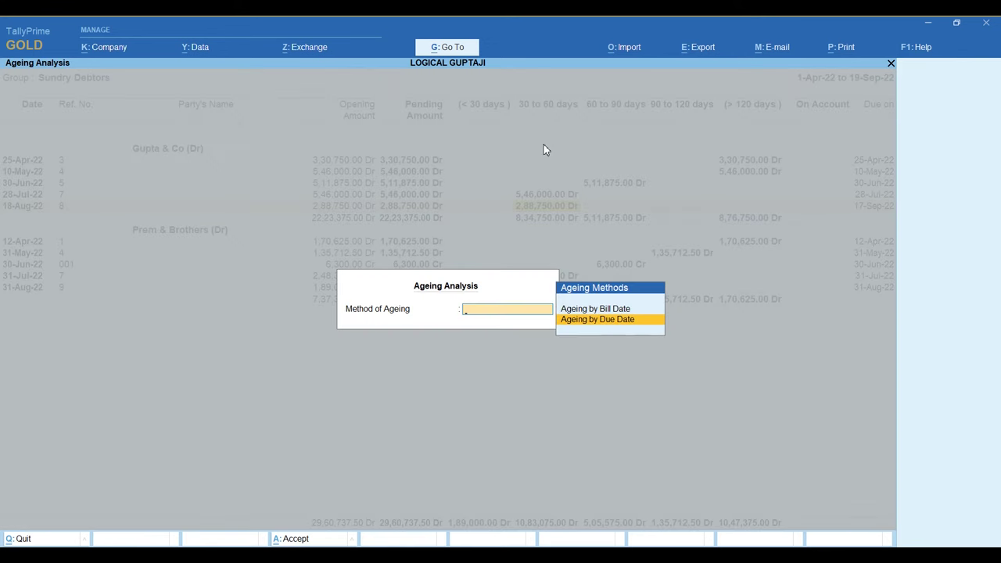
{"action": "key", "text": "Return"}
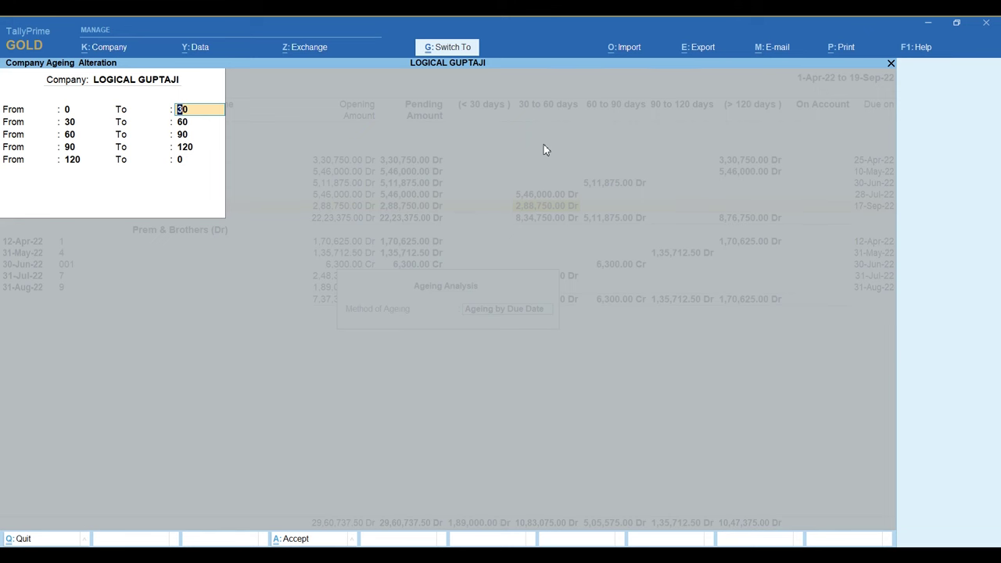
{"action": "key", "text": "ctrl+a"}
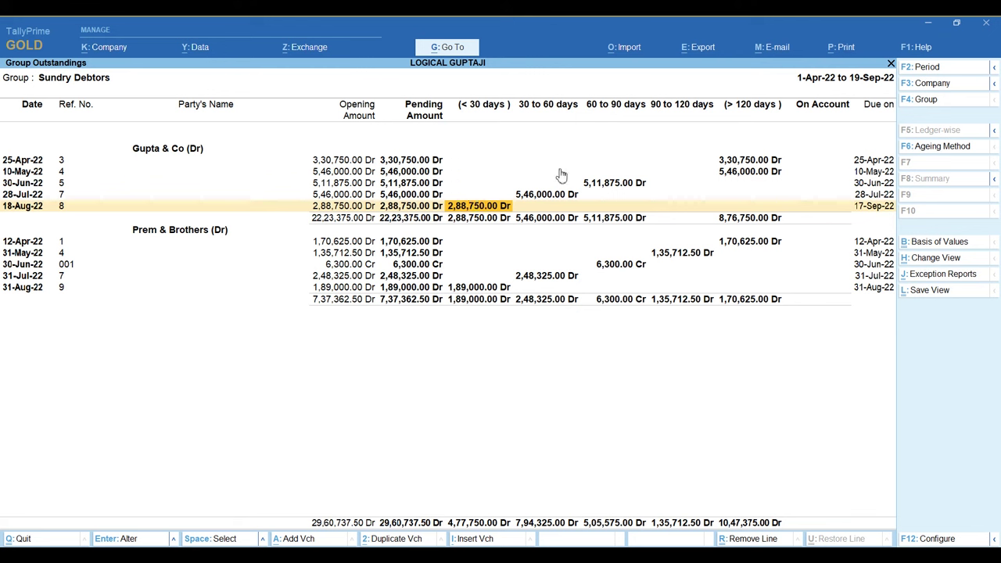
{"action": "left_click", "coordinate": [571, 197]}
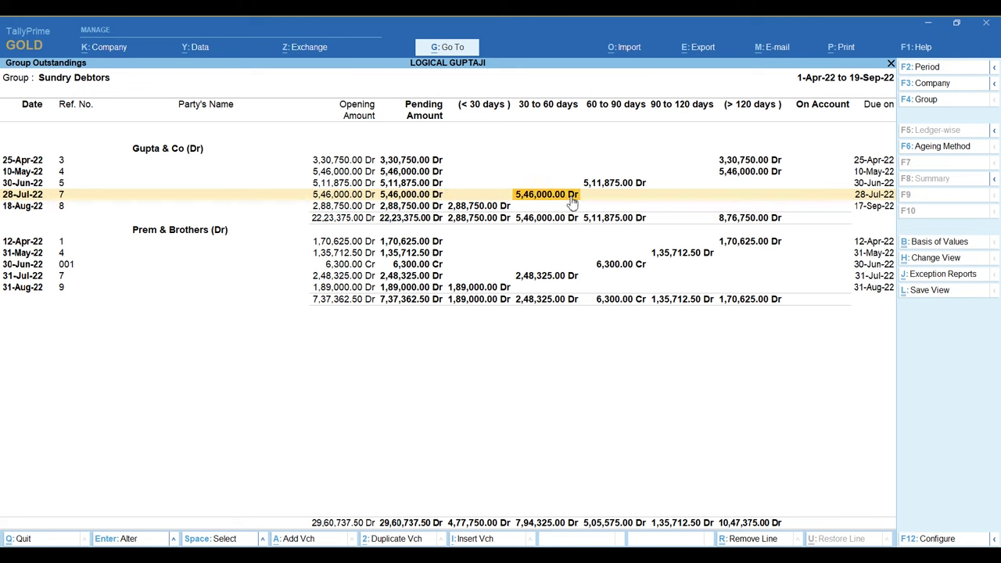